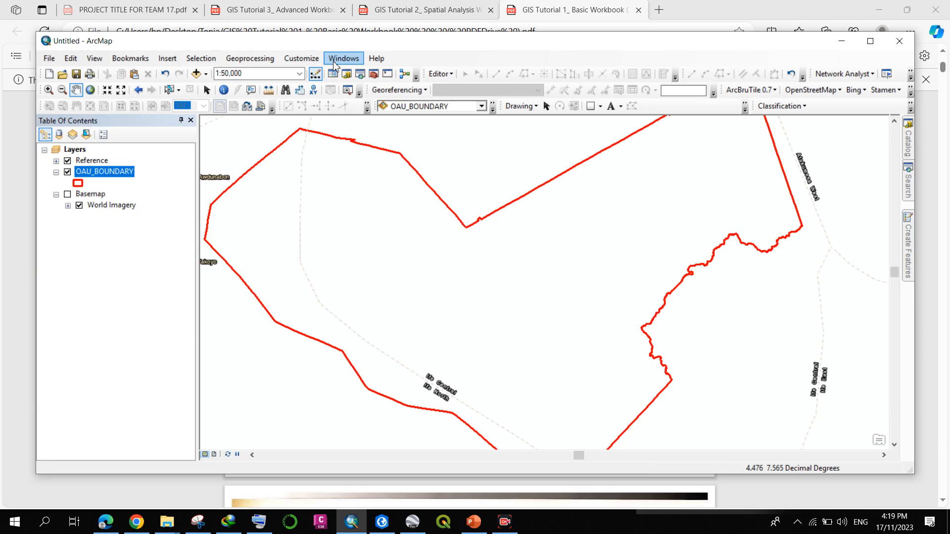
# Switch to Chrome, search for BBBIKE in a new tab and open the BBBike extract site, dismissing its welcome window.
pyautogui.click(139, 527)
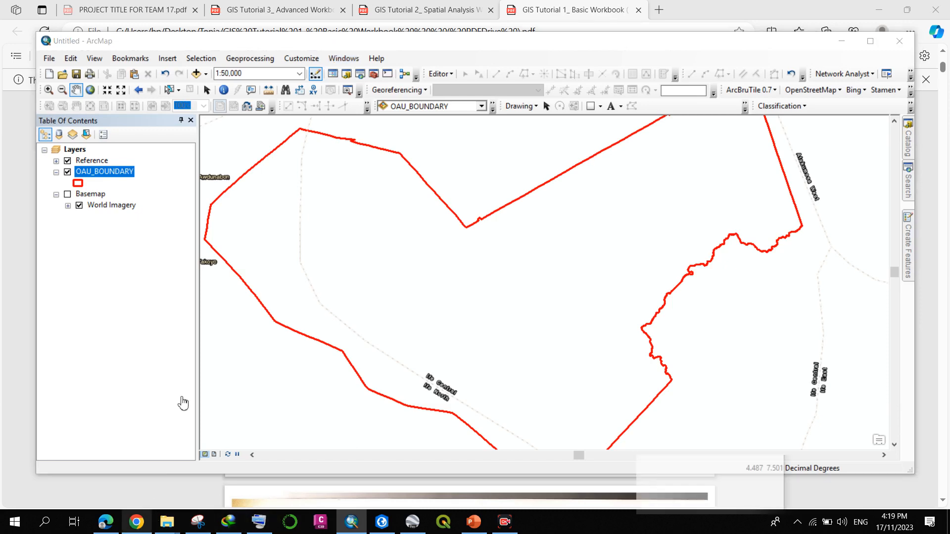
pyautogui.click(698, 24)
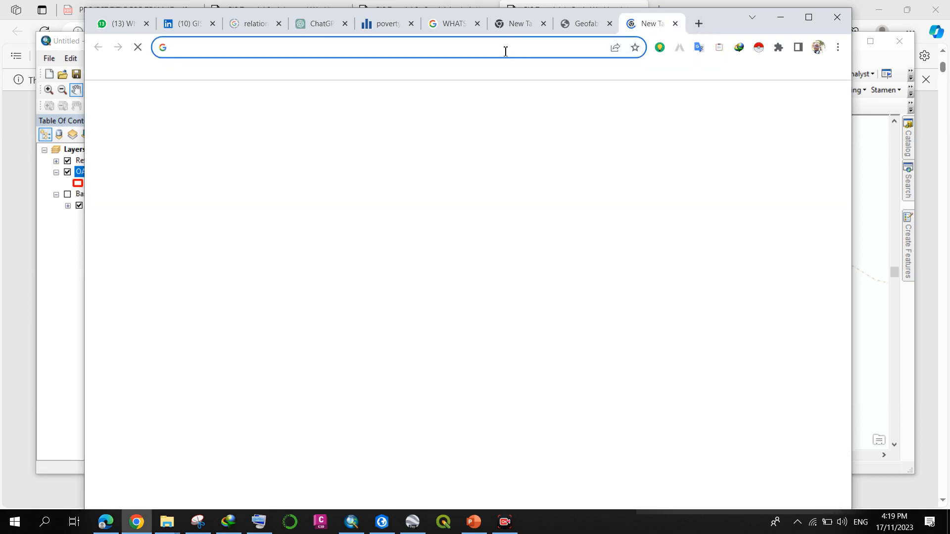
pyautogui.click(506, 49)
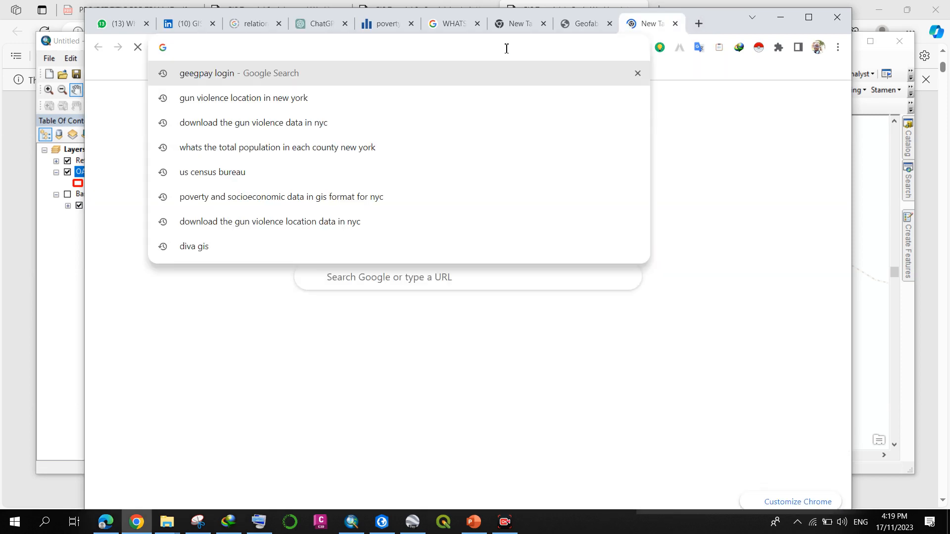
pyautogui.write('BBBIKE')
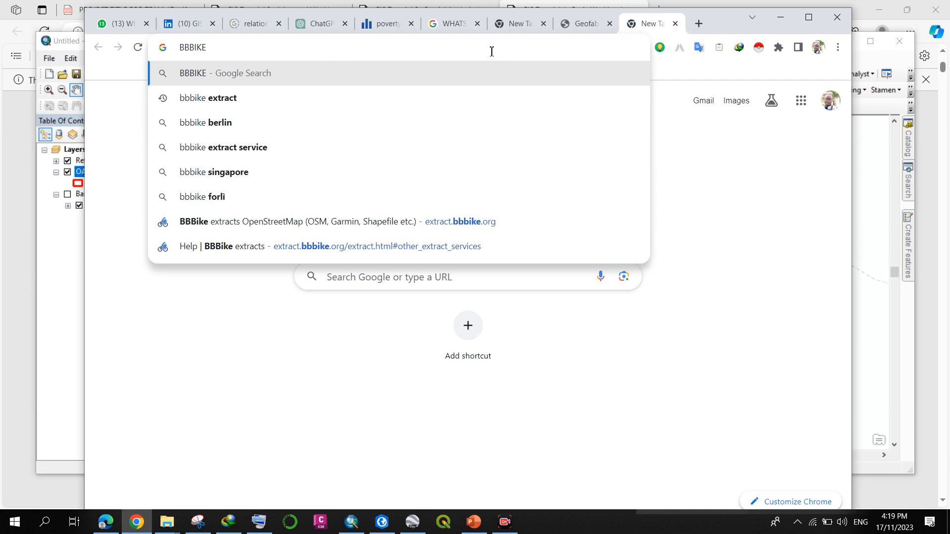
pyautogui.press('Return')
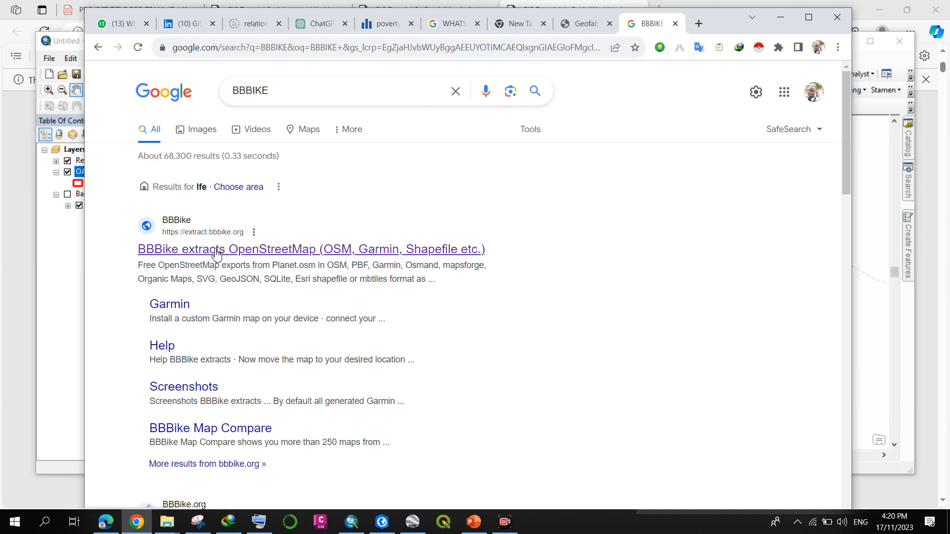
pyautogui.click(191, 254)
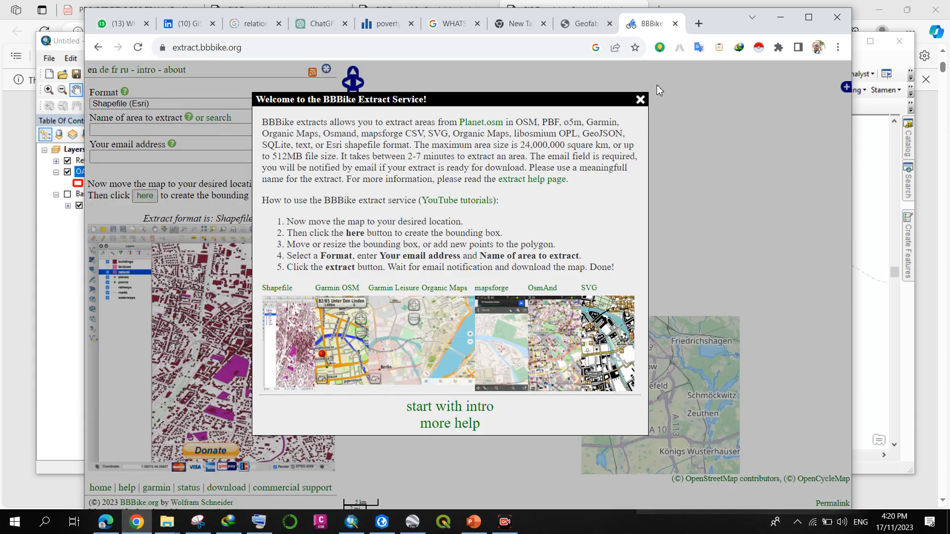
pyautogui.click(639, 99)
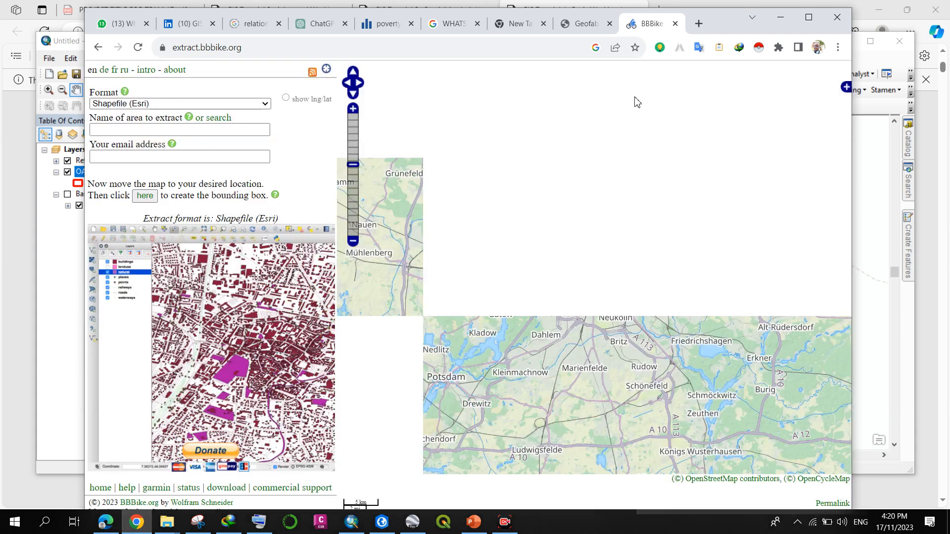
# Set the extract format to Shapefile (Esri), name the area OAU and fill in the contact e-mail address.
pyautogui.click(246, 104)
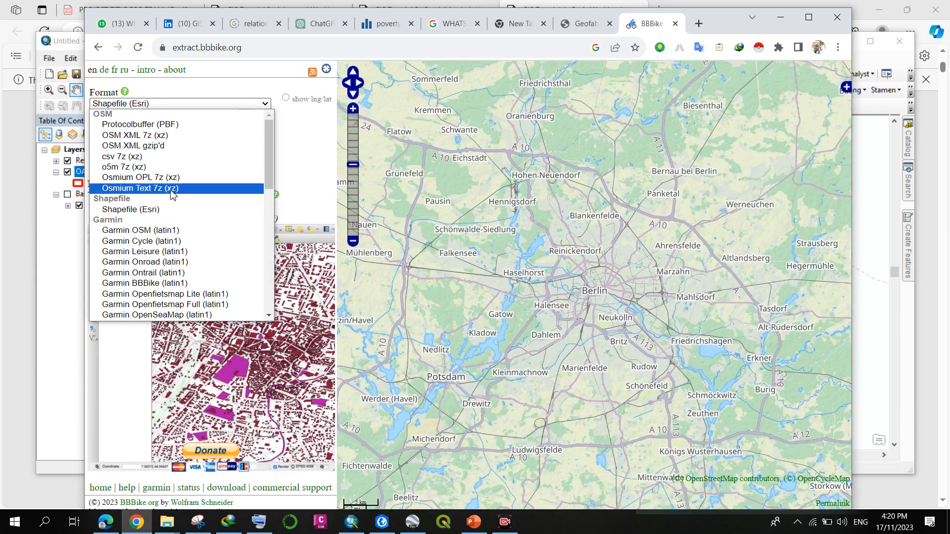
pyautogui.click(154, 211)
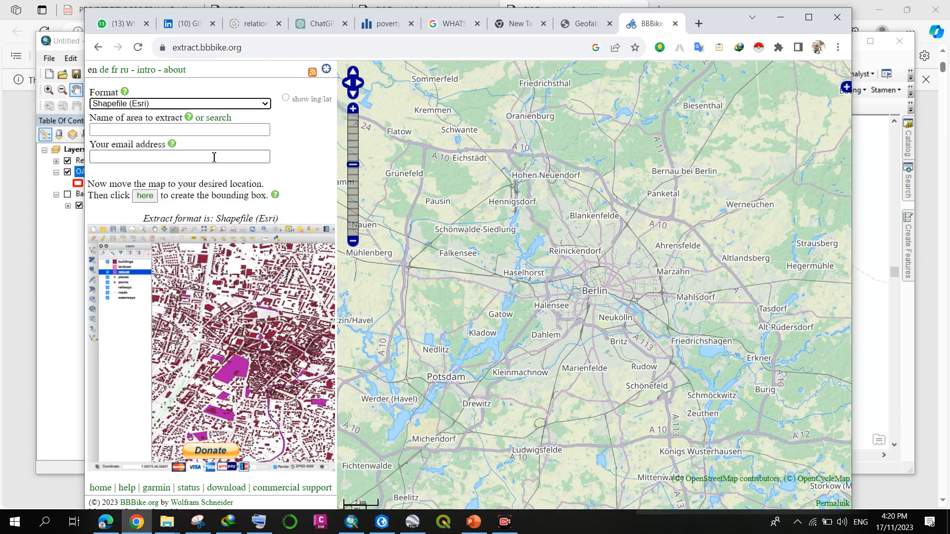
pyautogui.click(204, 130)
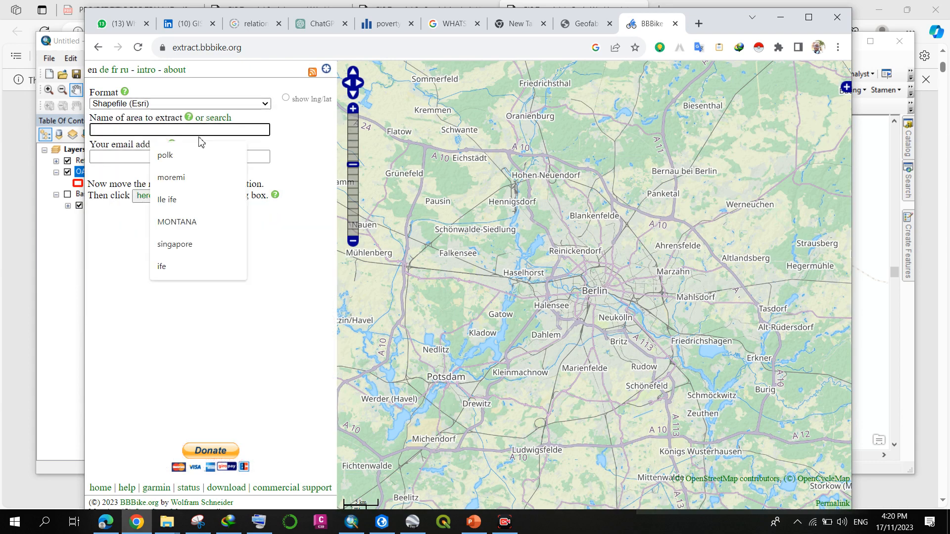
pyautogui.write('OAU')
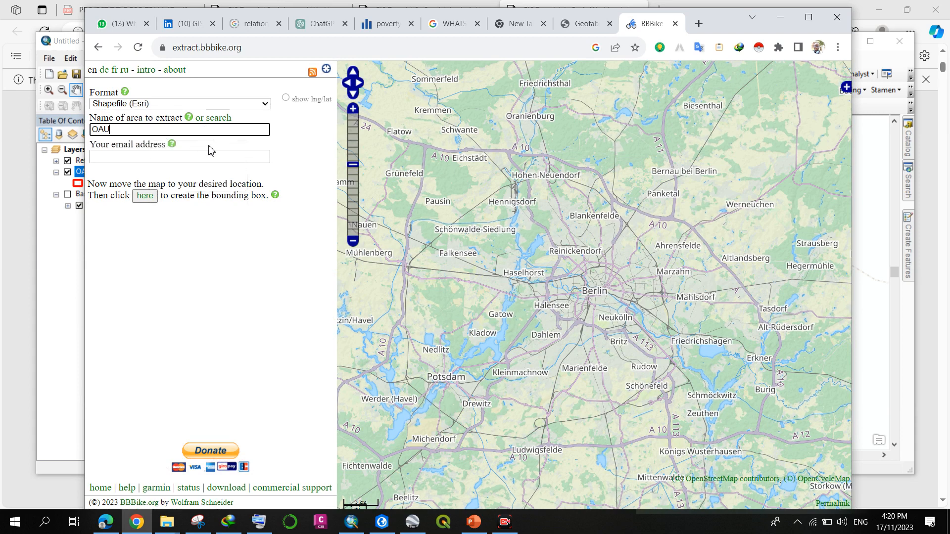
pyautogui.click(203, 158)
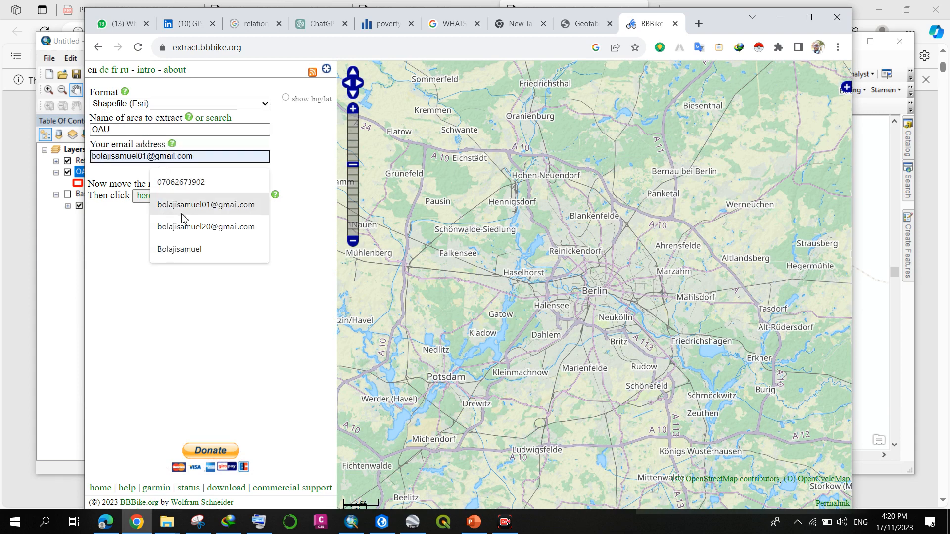
pyautogui.click(204, 226)
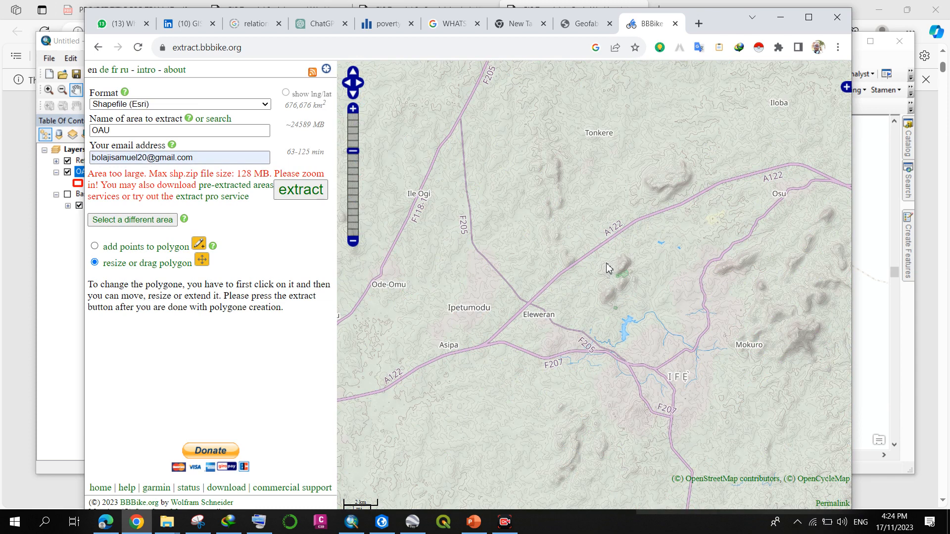
# Discard the oversized extract area and create a new bounding box covering Ipetumodu and Ife.
pyautogui.scroll(-1, 575, 274)
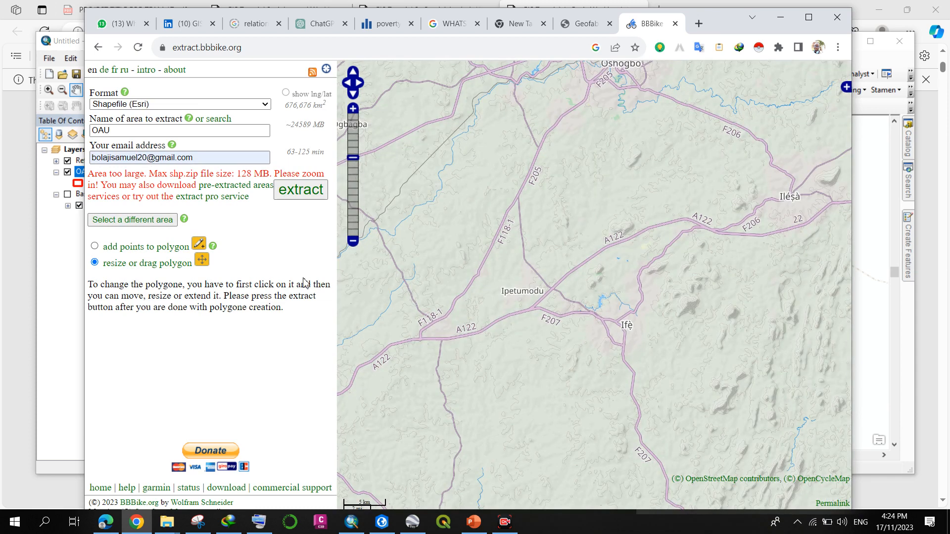
pyautogui.click(154, 223)
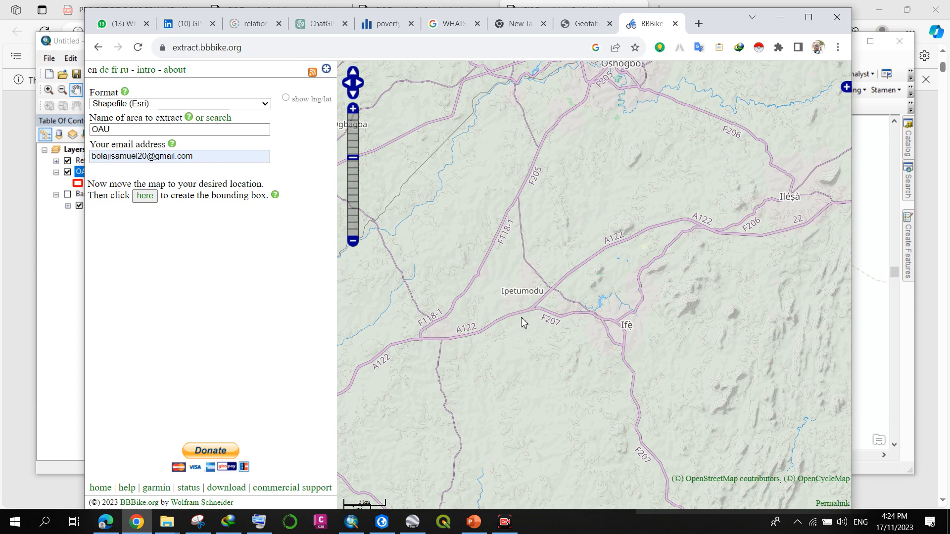
pyautogui.click(145, 196)
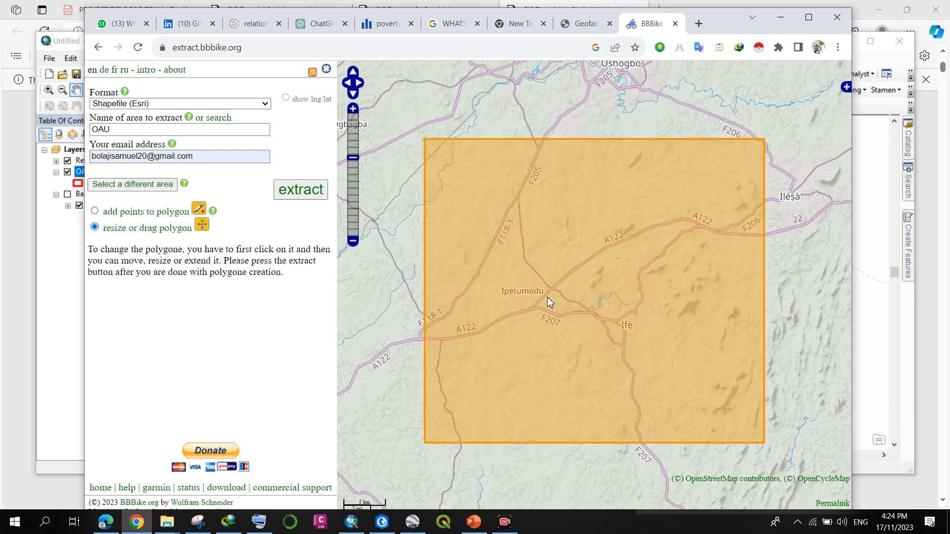
pyautogui.scroll(-1, 587, 302)
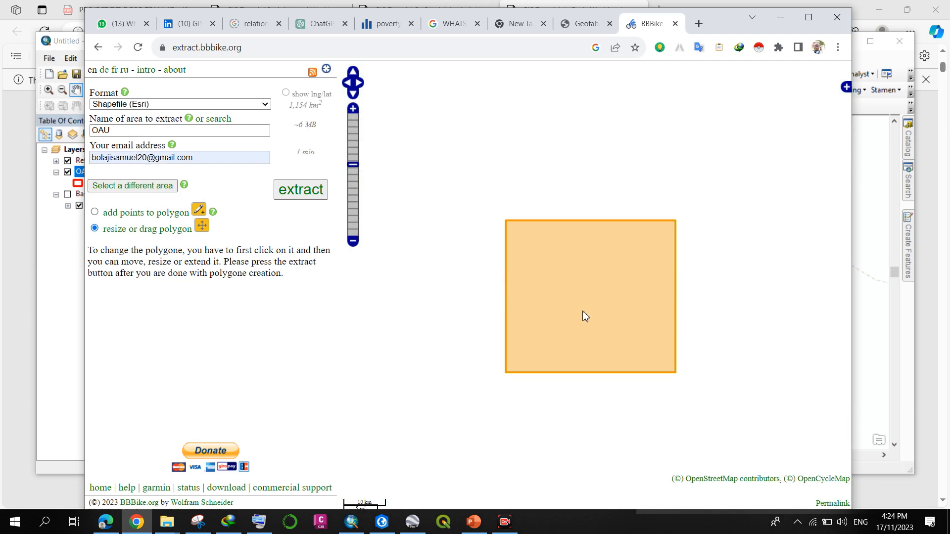
pyautogui.scroll(1, 583, 311)
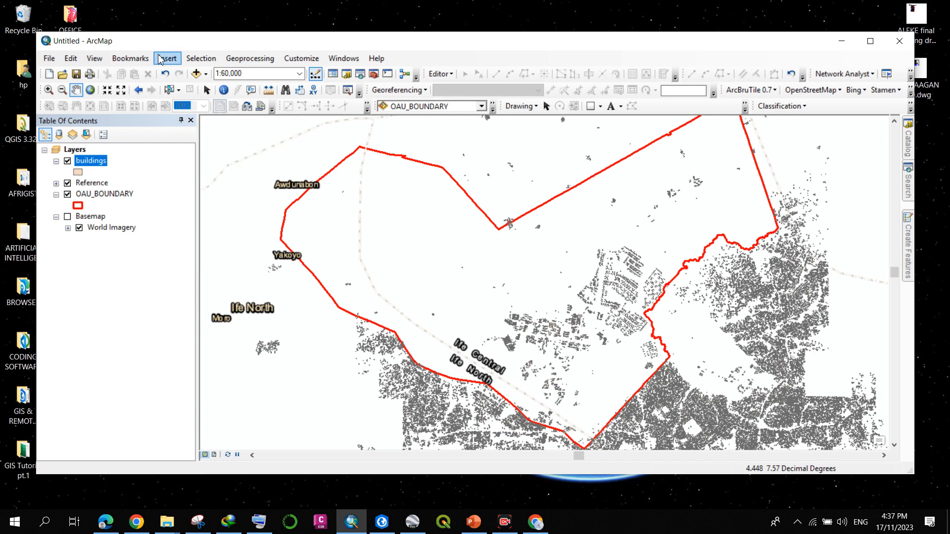
# Select by location the buildings features that are completely within the OAU_BOUNDARY source layer.
pyautogui.click(199, 59)
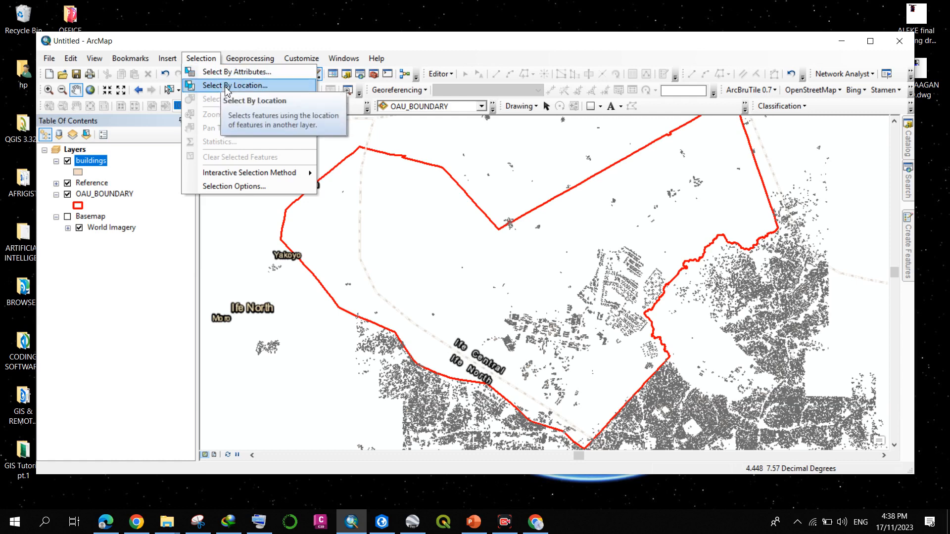
pyautogui.click(226, 85)
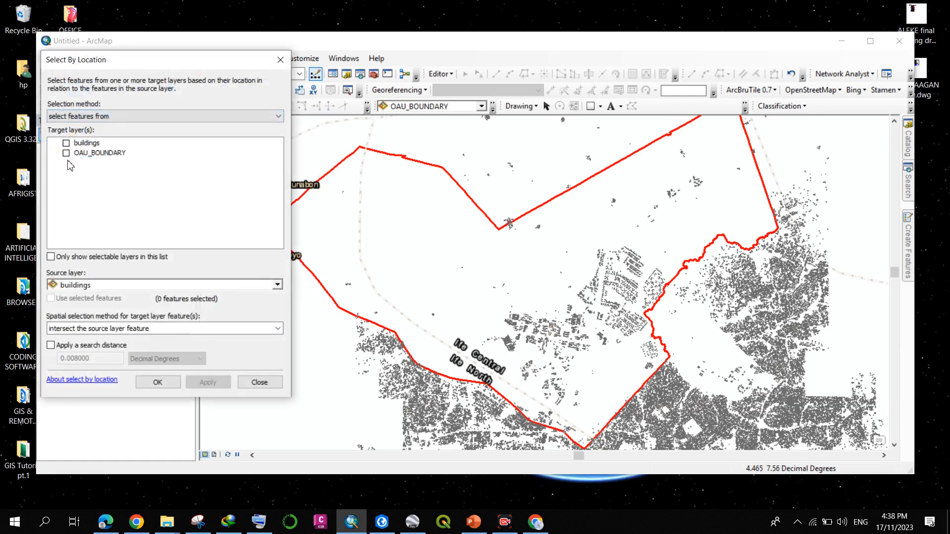
pyautogui.click(66, 143)
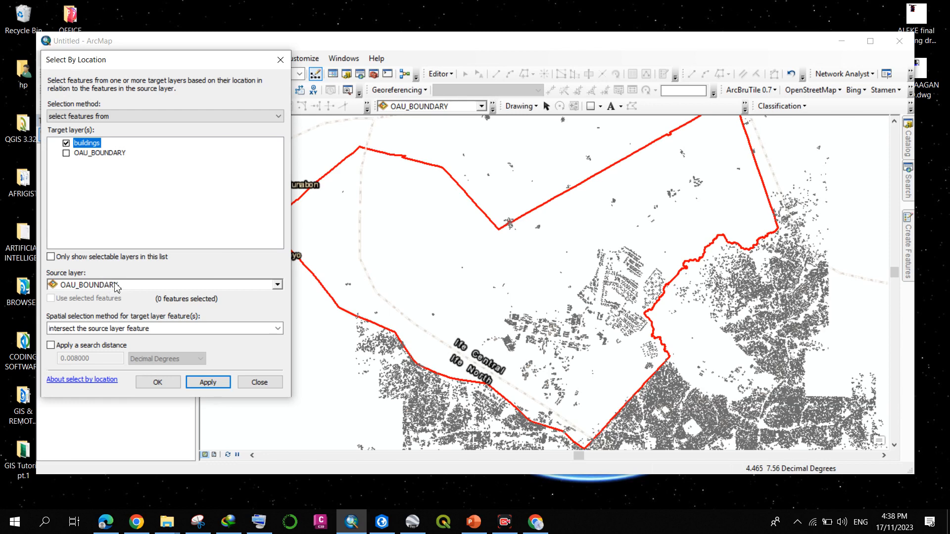
pyautogui.click(105, 329)
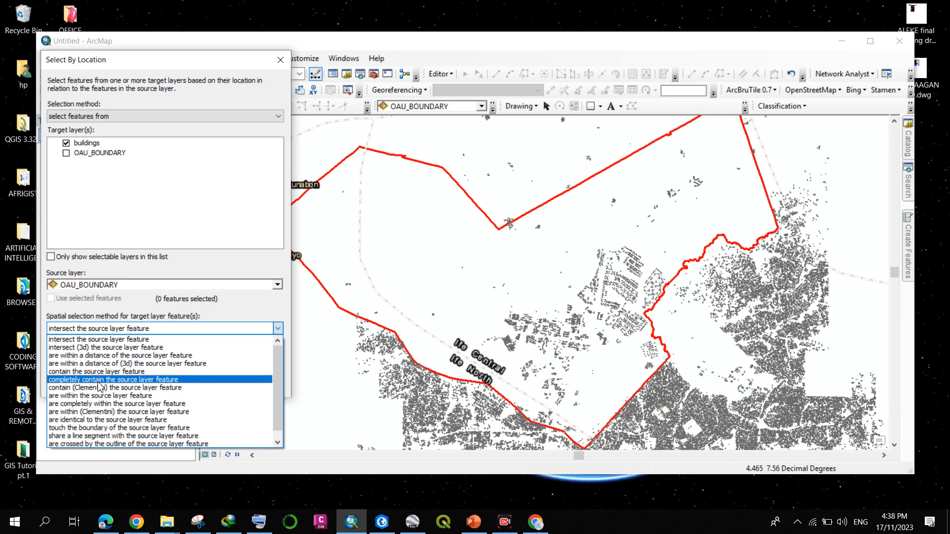
pyautogui.click(106, 404)
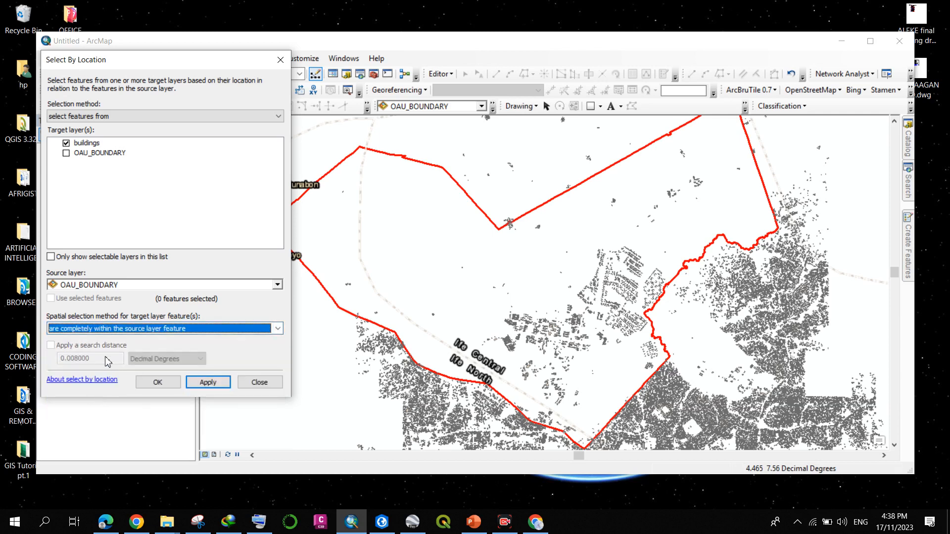
pyautogui.click(202, 331)
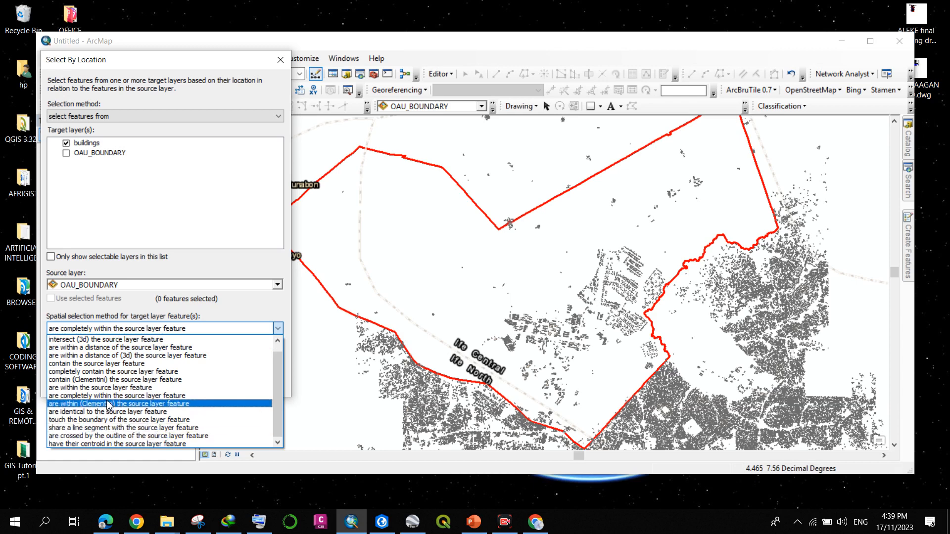
pyautogui.click(221, 395)
pyautogui.click(217, 383)
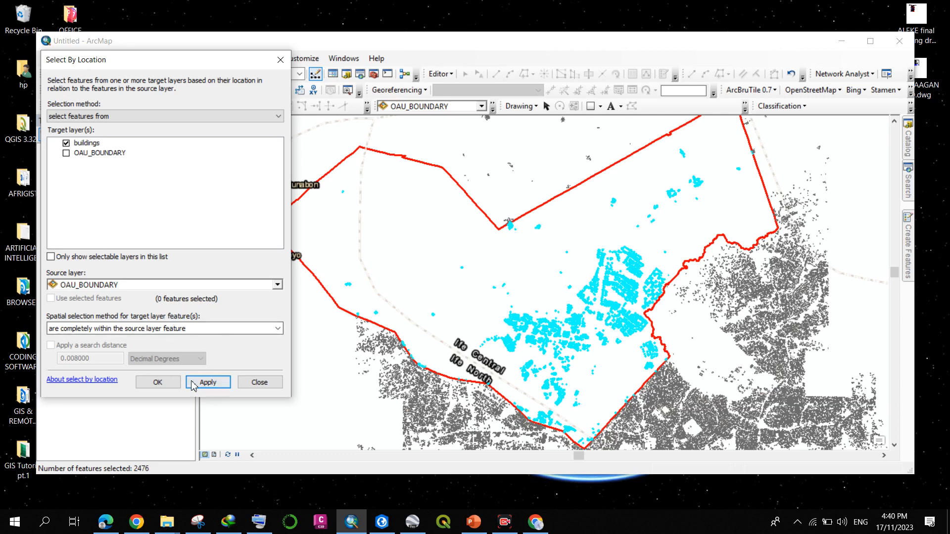
pyautogui.click(157, 384)
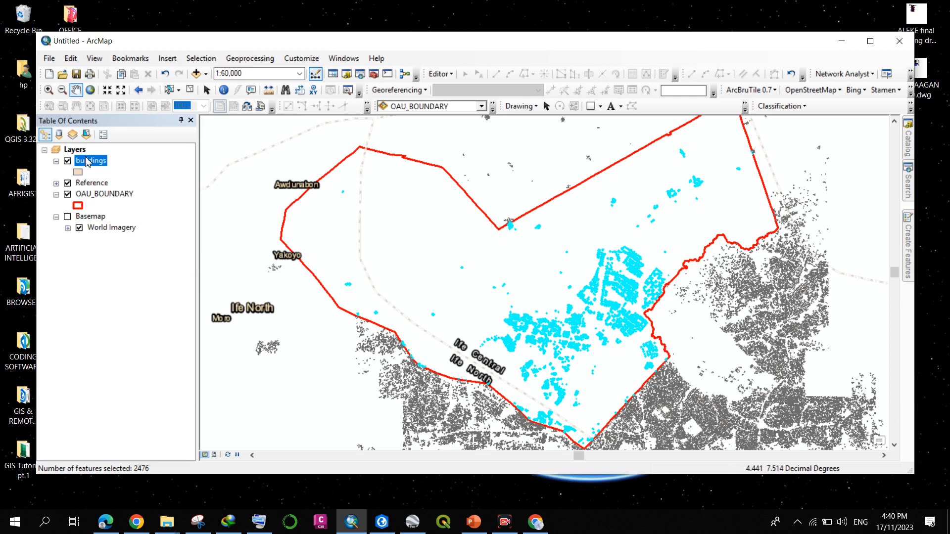
# Create a new layer from the selected features of the buildings layer.
pyautogui.rightClick(84, 165)
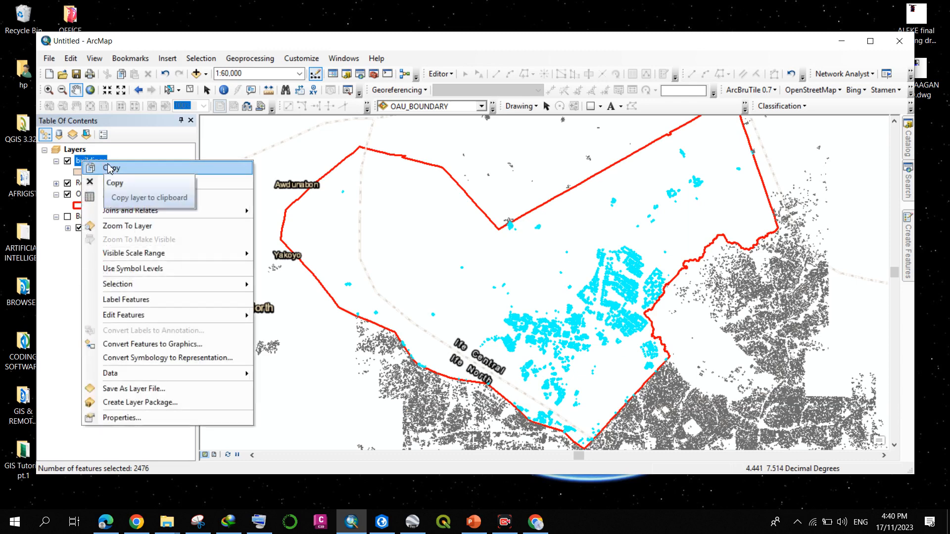
pyautogui.moveTo(237, 284)
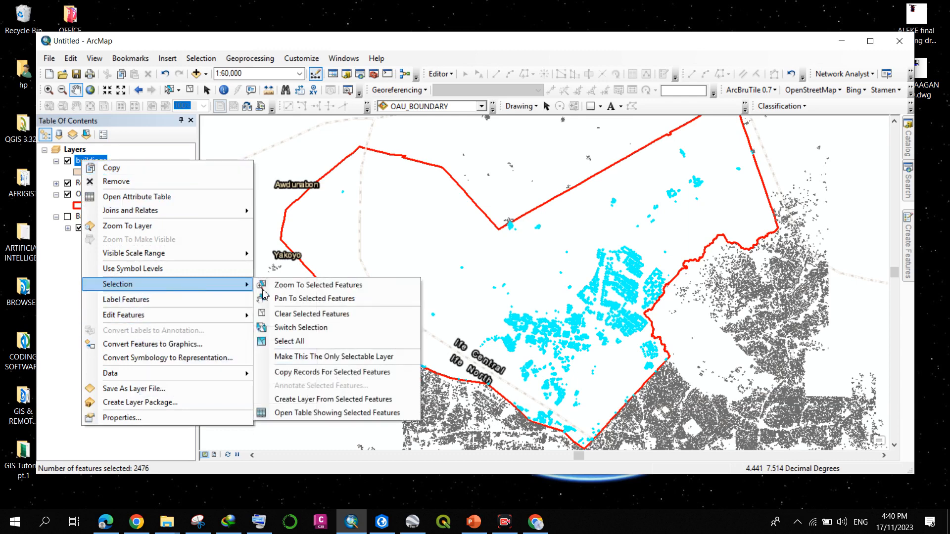
pyautogui.click(336, 399)
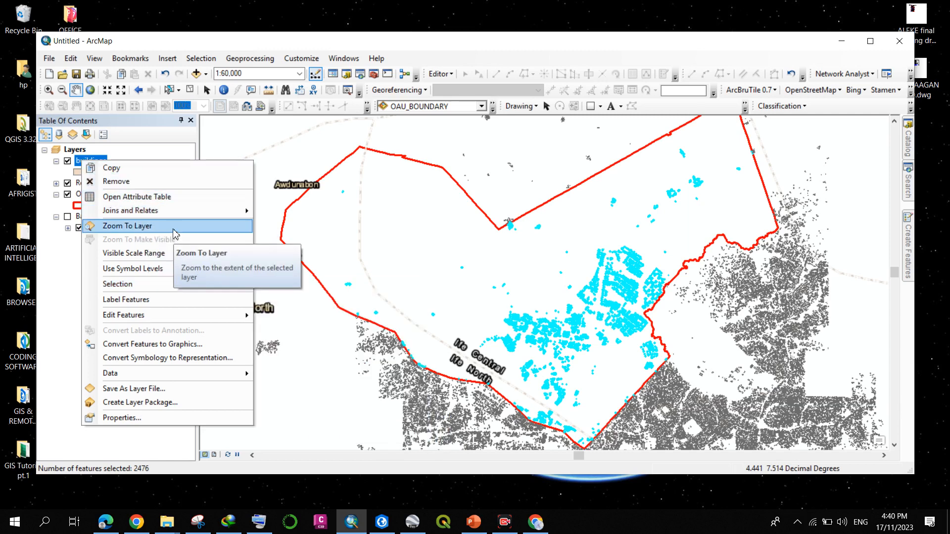
pyautogui.moveTo(184, 291)
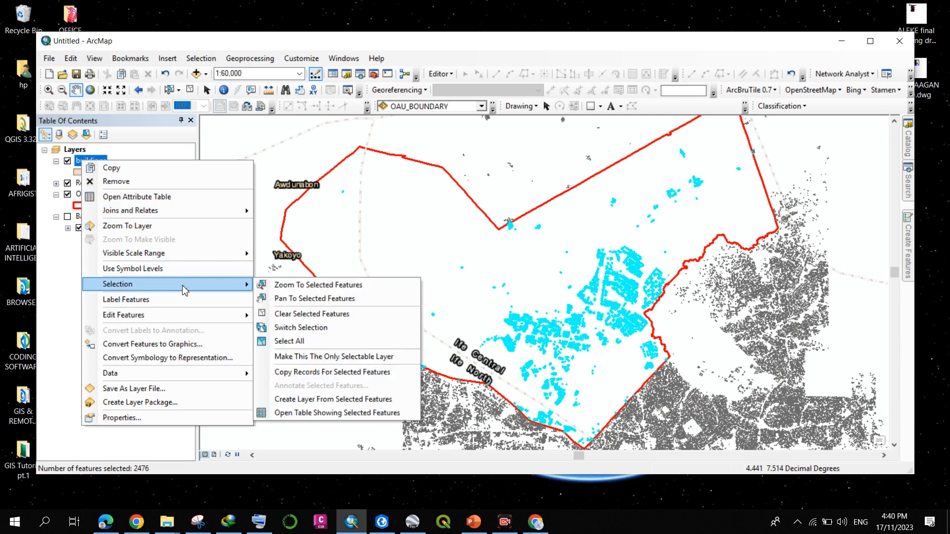
pyautogui.click(342, 399)
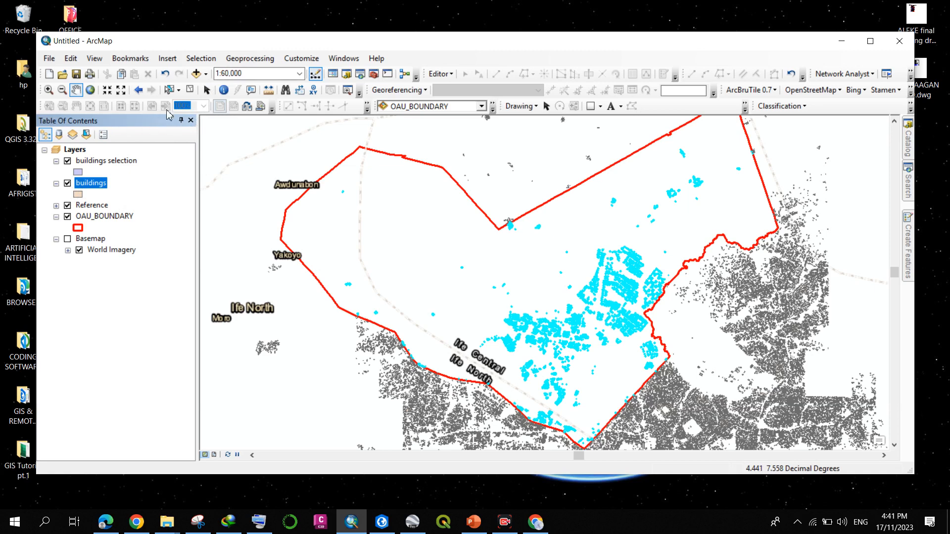
# Clear the selected features on the map.
pyautogui.click(205, 64)
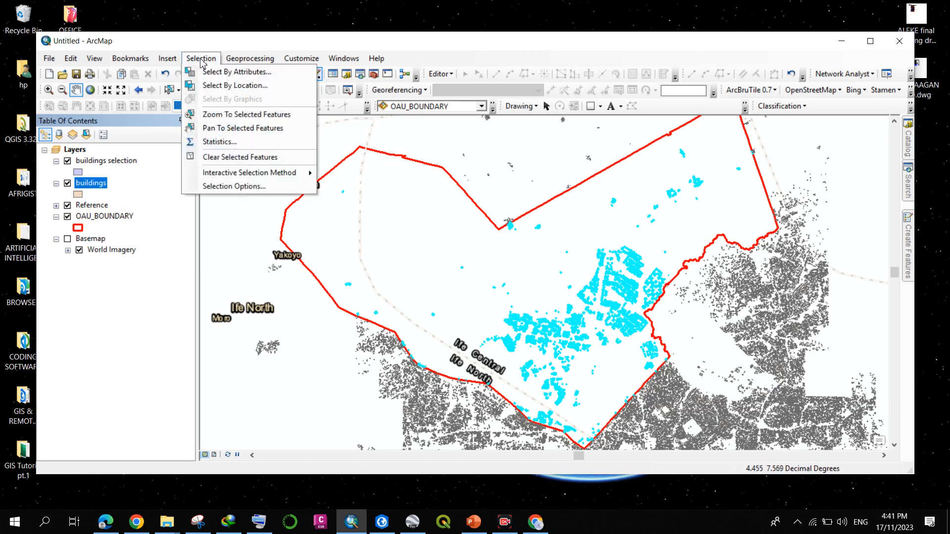
pyautogui.click(236, 157)
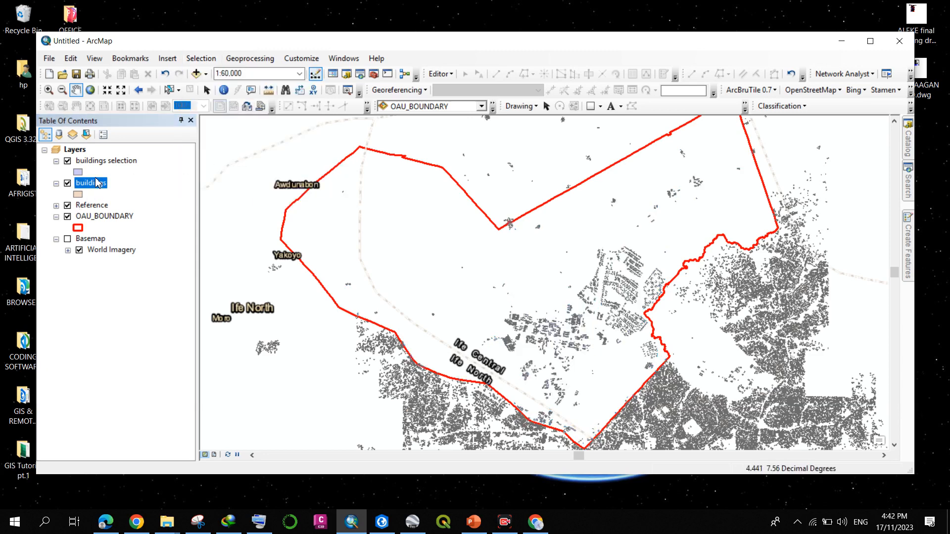
pyautogui.rightClick(97, 183)
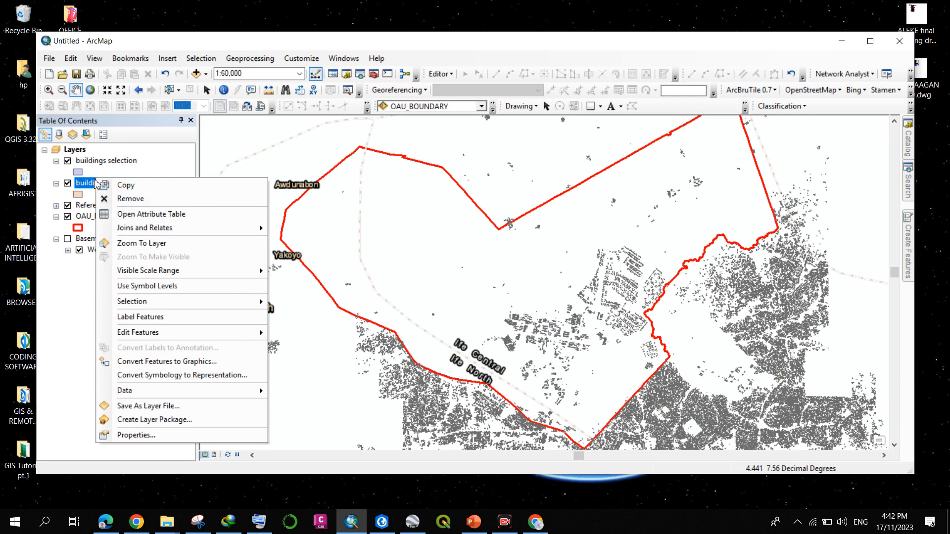
pyautogui.click(199, 58)
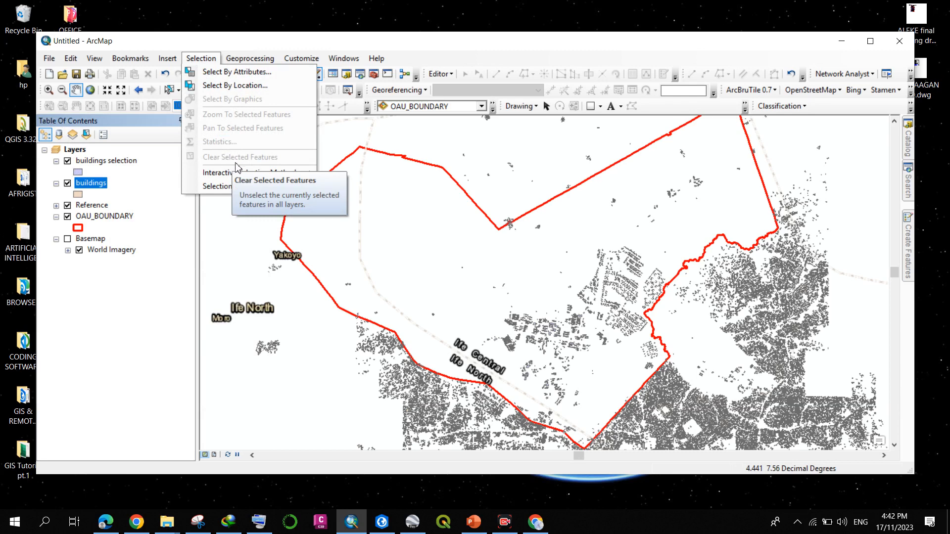
# Remove the original buildings layer from the map, keeping the buildings selection layer.
pyautogui.moveTo(262, 177)
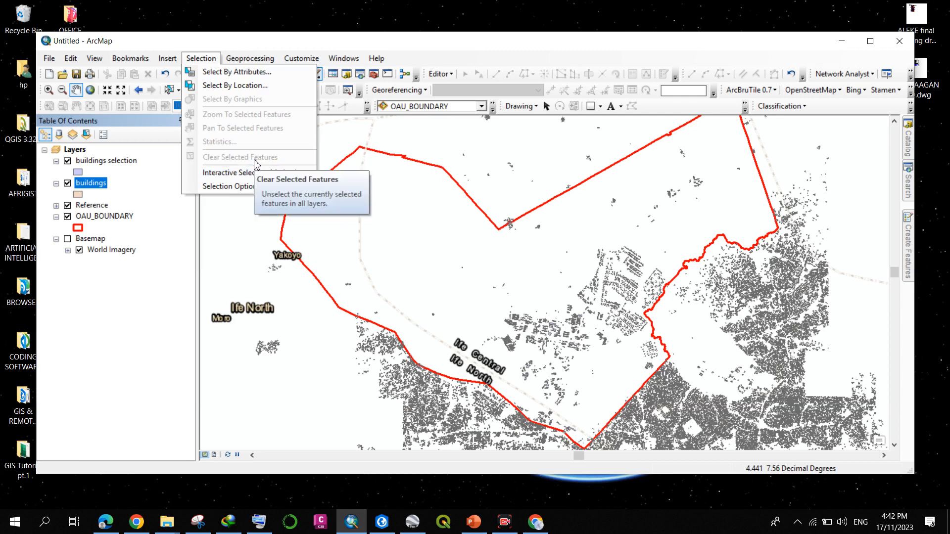
pyautogui.click(93, 184)
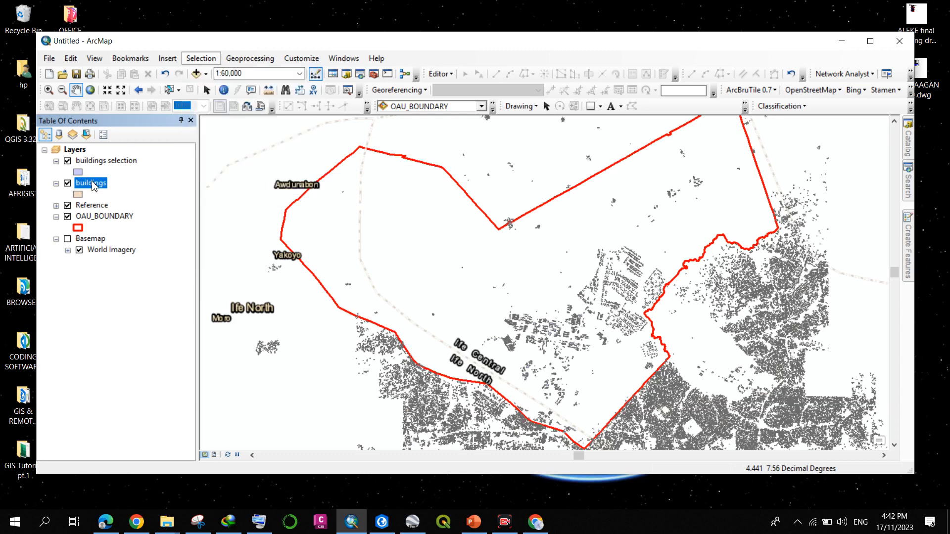
pyautogui.rightClick(93, 184)
pyautogui.click(125, 202)
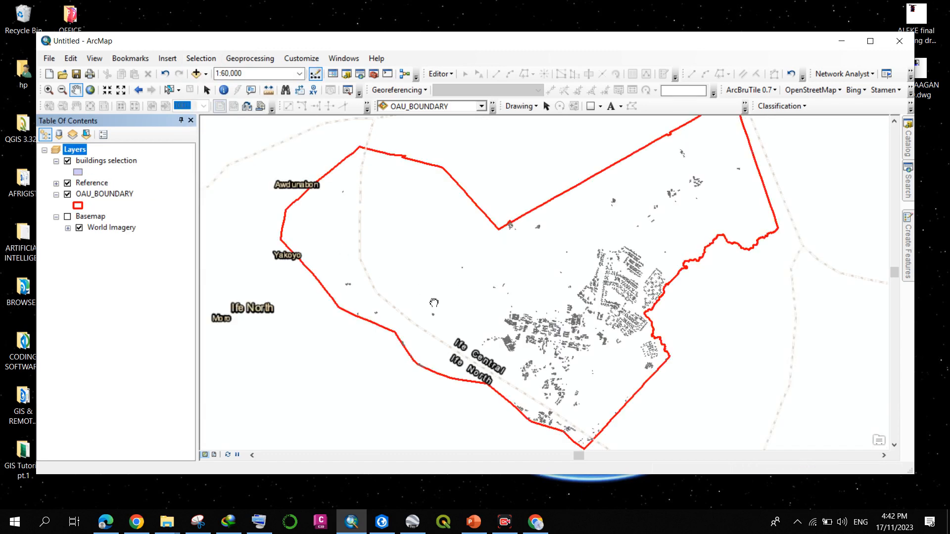
# Turn off the World Imagery layer in the Basemap group.
pyautogui.moveTo(452, 288); pyautogui.dragTo(436, 300)
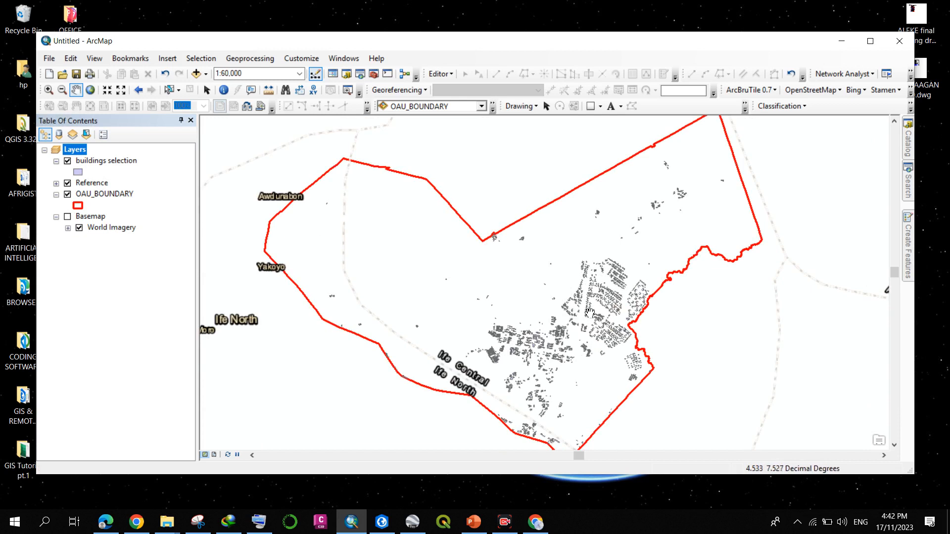
pyautogui.moveTo(569, 314); pyautogui.dragTo(571, 299)
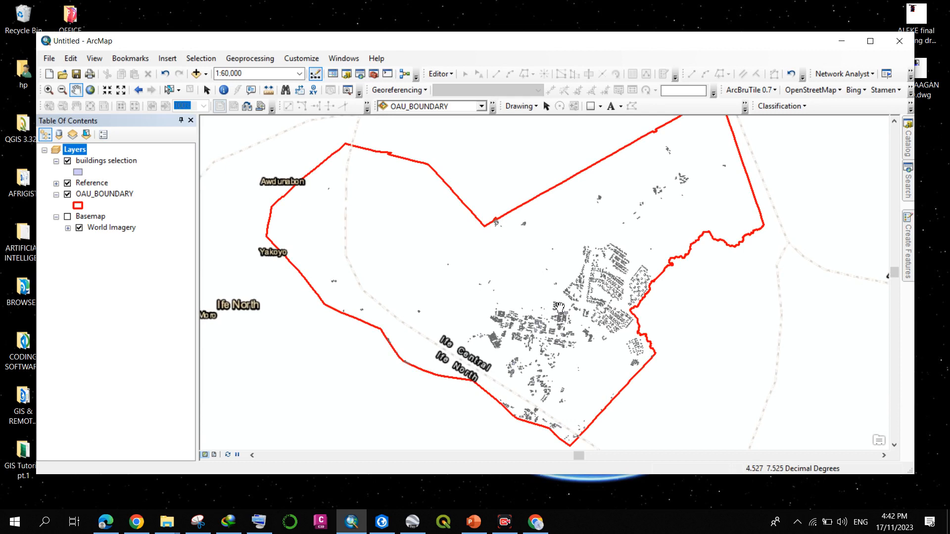
pyautogui.scroll(-1, 560, 307)
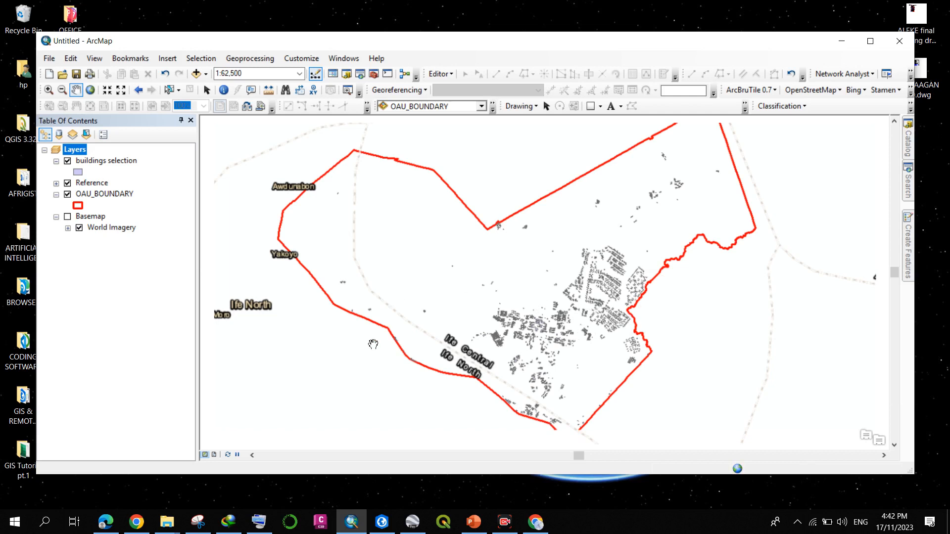
pyautogui.click(81, 231)
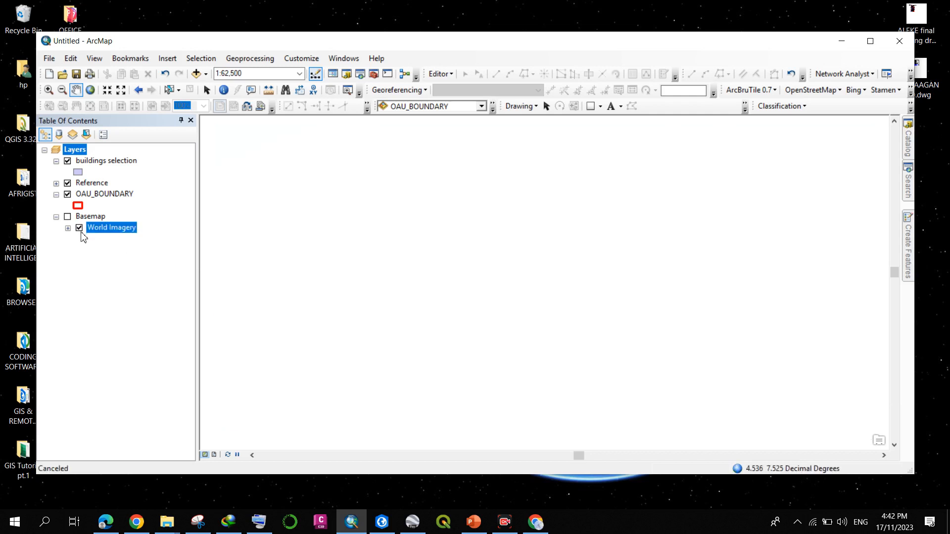
pyautogui.click(80, 228)
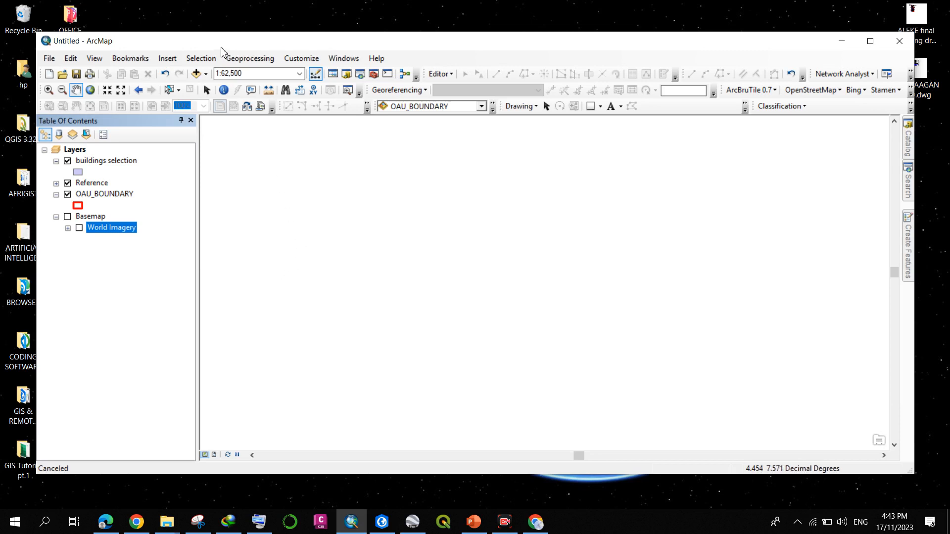
pyautogui.click(201, 58)
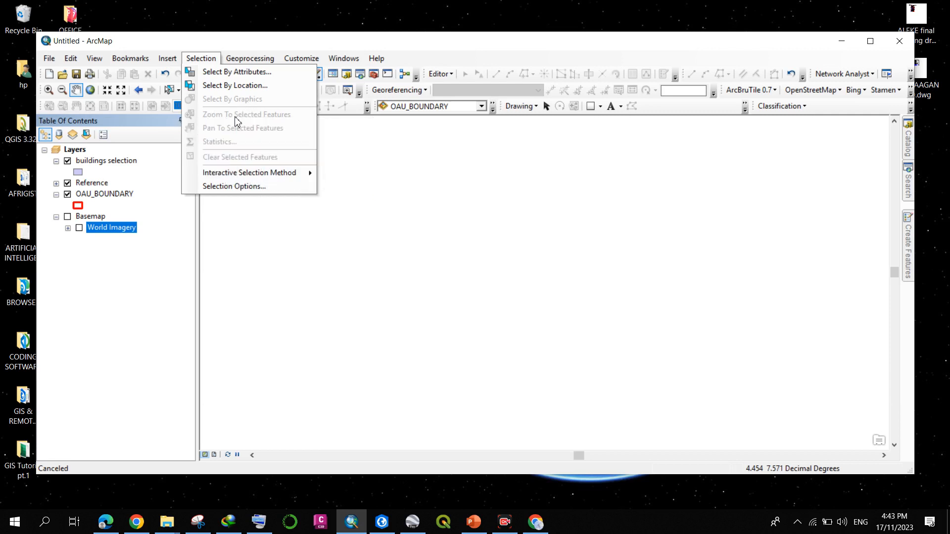
pyautogui.click(167, 58)
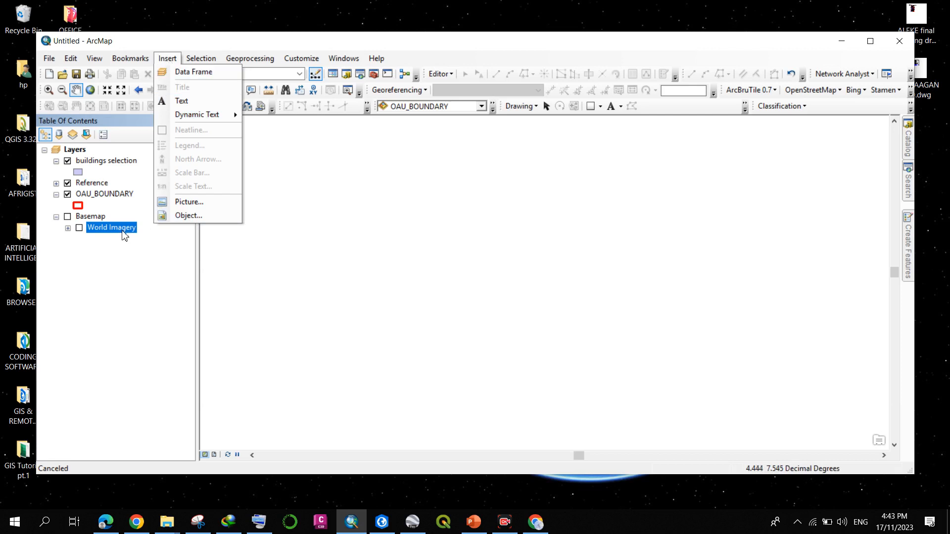
# Ungroup the Basemap group and remove the Basemap, World Imagery and Reference layers from the map.
pyautogui.click(92, 216)
pyautogui.rightClick(93, 216)
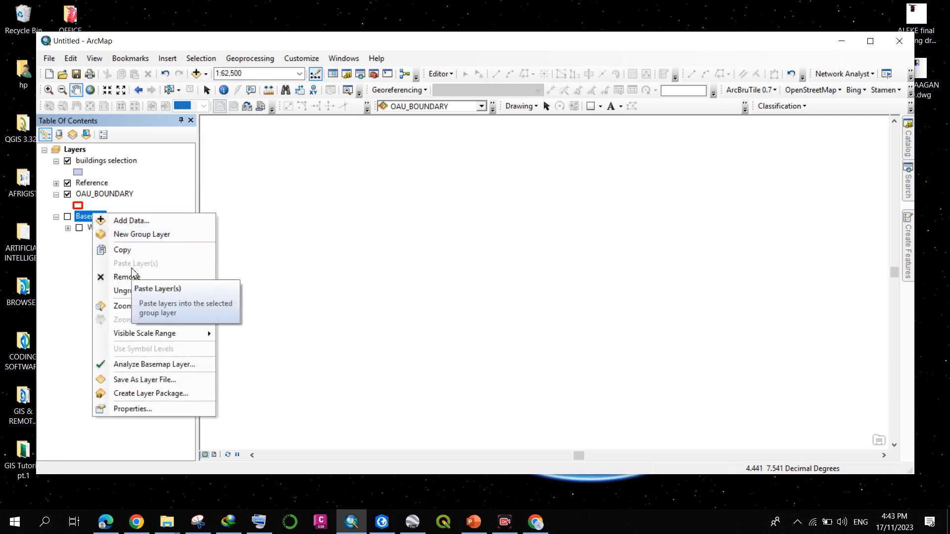
pyautogui.click(128, 286)
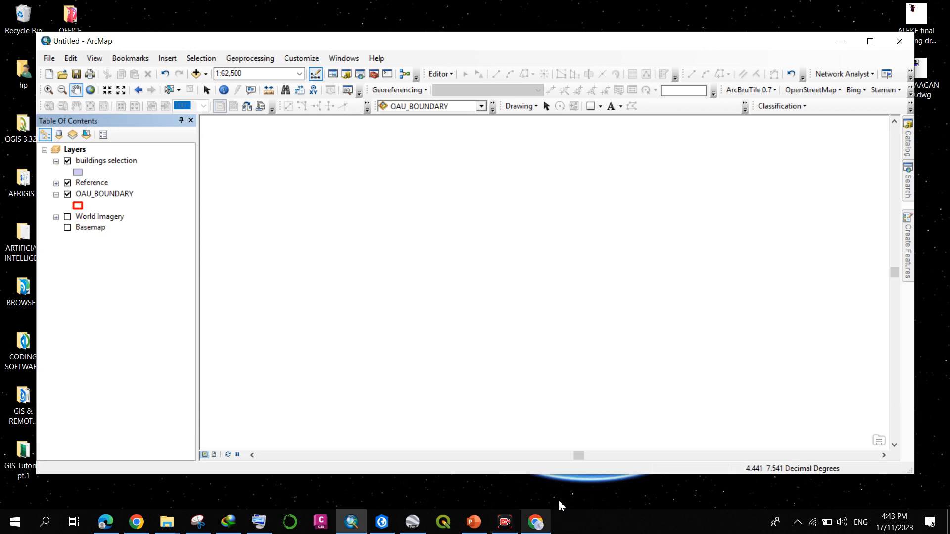
pyautogui.click(86, 221)
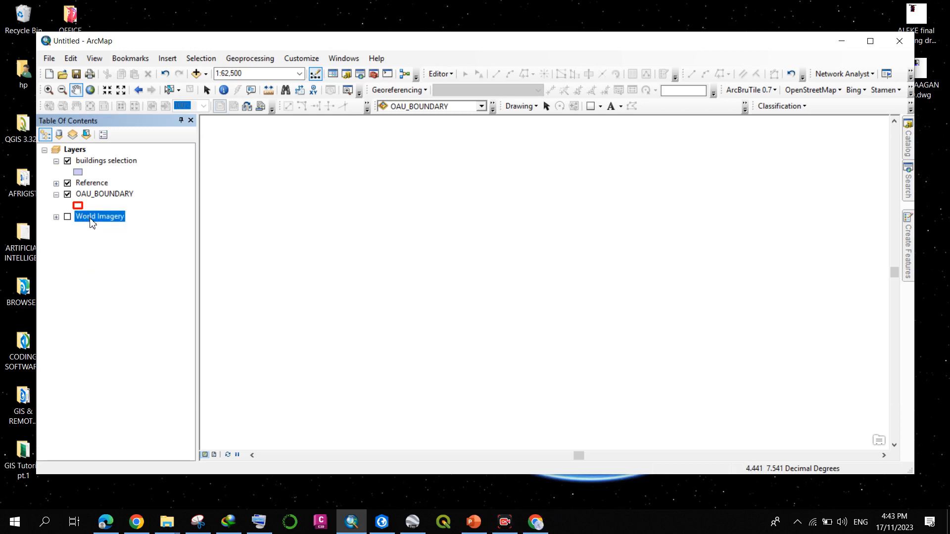
pyautogui.rightClick(92, 224)
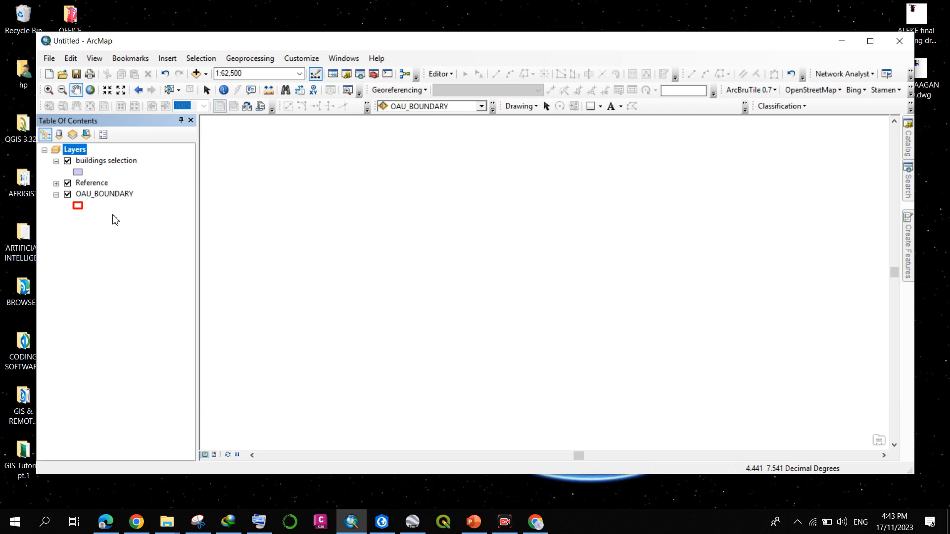
pyautogui.rightClick(98, 185)
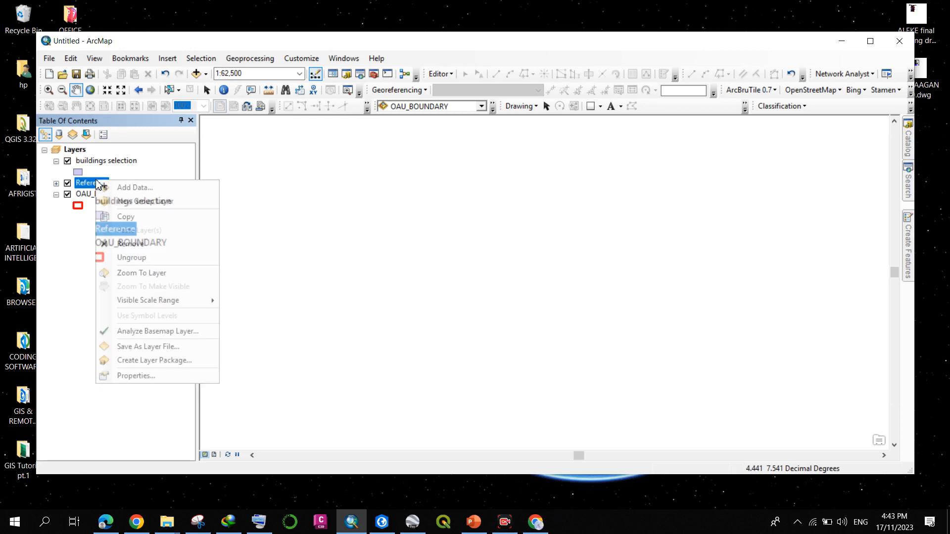
pyautogui.click(126, 243)
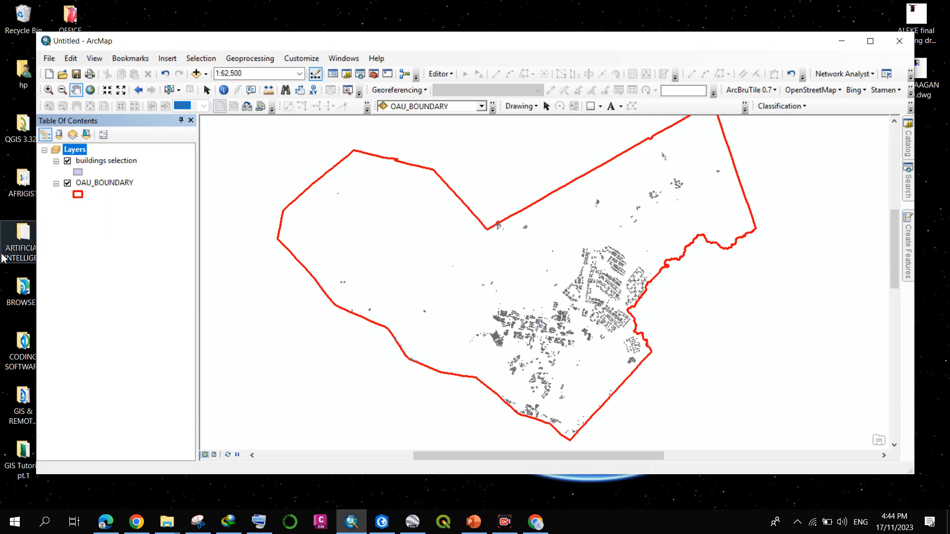
# Examine the building footprints inside the OAU boundary at overview and close-up scales.
pyautogui.moveTo(497, 255)
pyautogui.mouseDown()
pyautogui.moveTo(448, 239)
pyautogui.moveTo(503, 260)
pyautogui.mouseUp()
pyautogui.scroll(3, 504, 260)
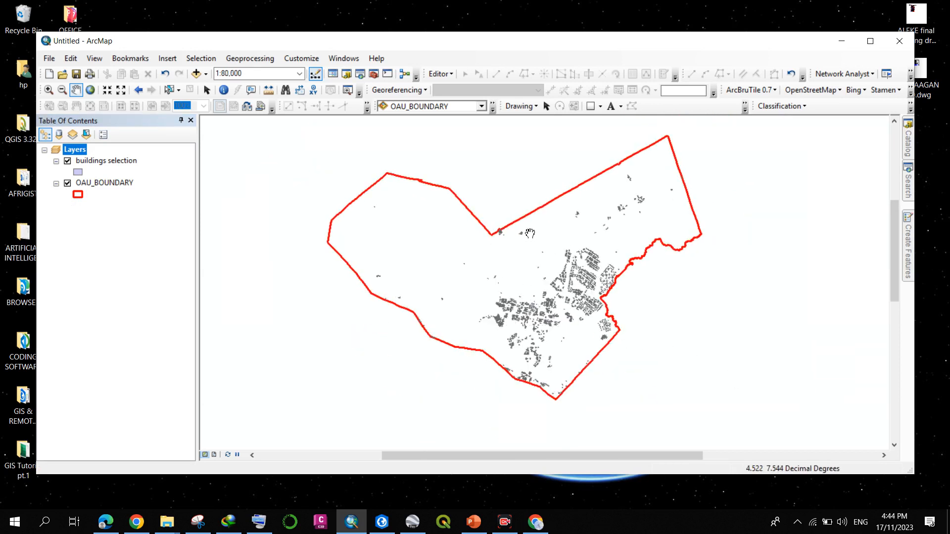
pyautogui.scroll(3, 526, 256)
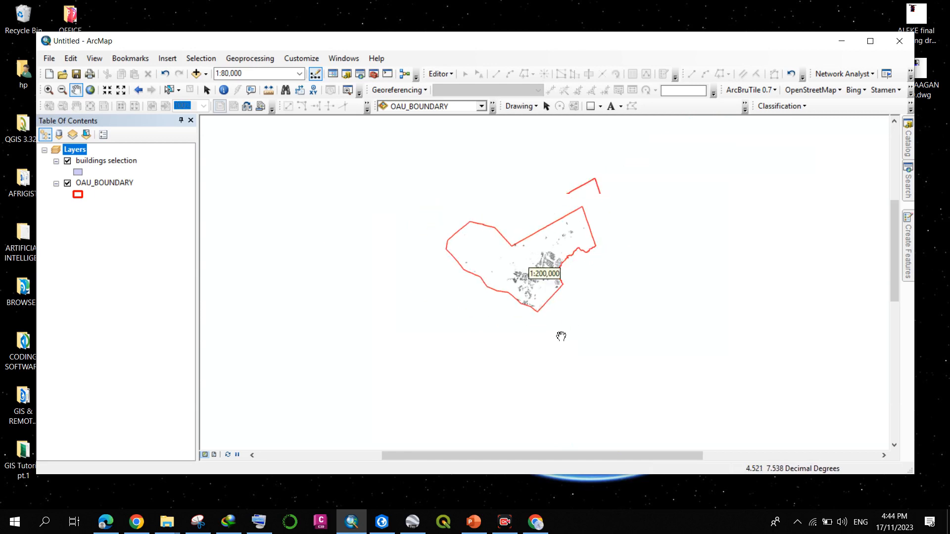
pyautogui.scroll(-3, 548, 252)
pyautogui.scroll(-5, 547, 251)
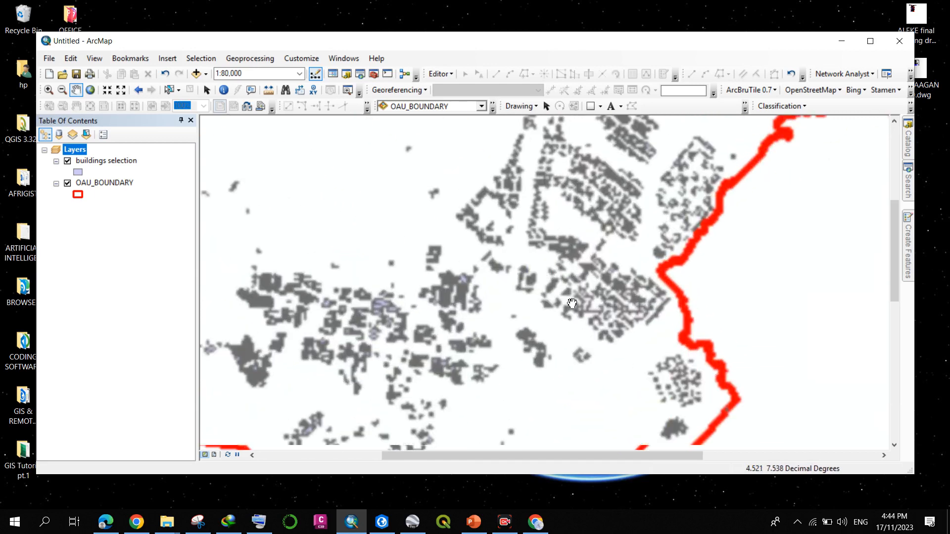
pyautogui.scroll(-5, 571, 304)
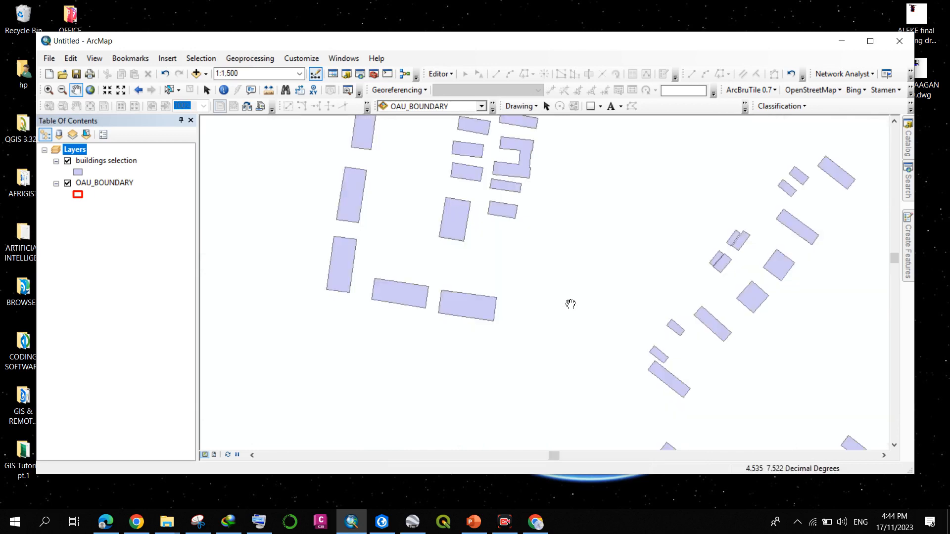
pyautogui.scroll(3, 571, 304)
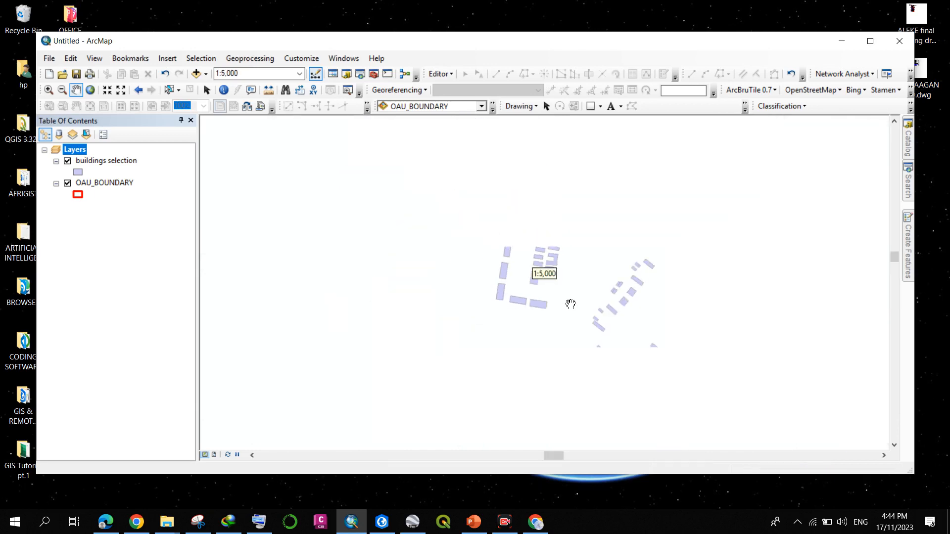
pyautogui.scroll(2, 570, 304)
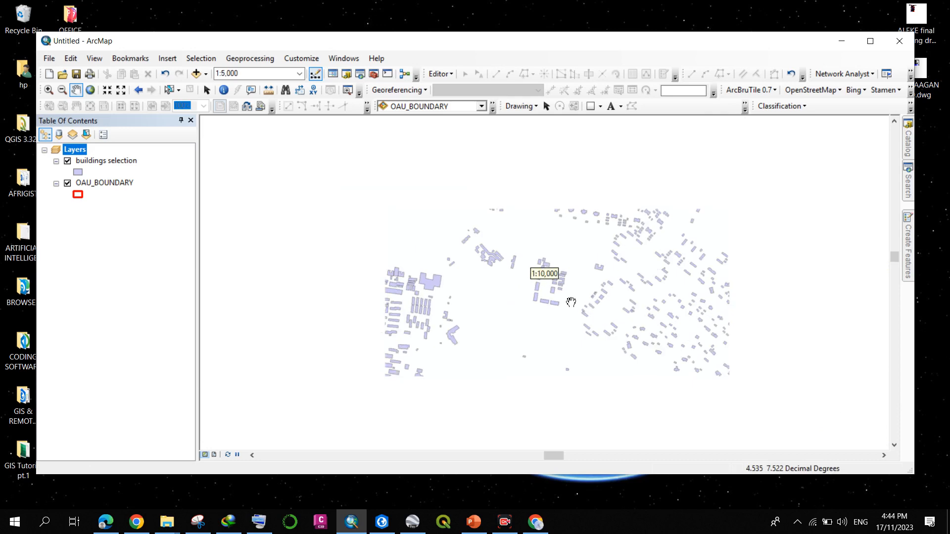
pyautogui.scroll(2, 571, 303)
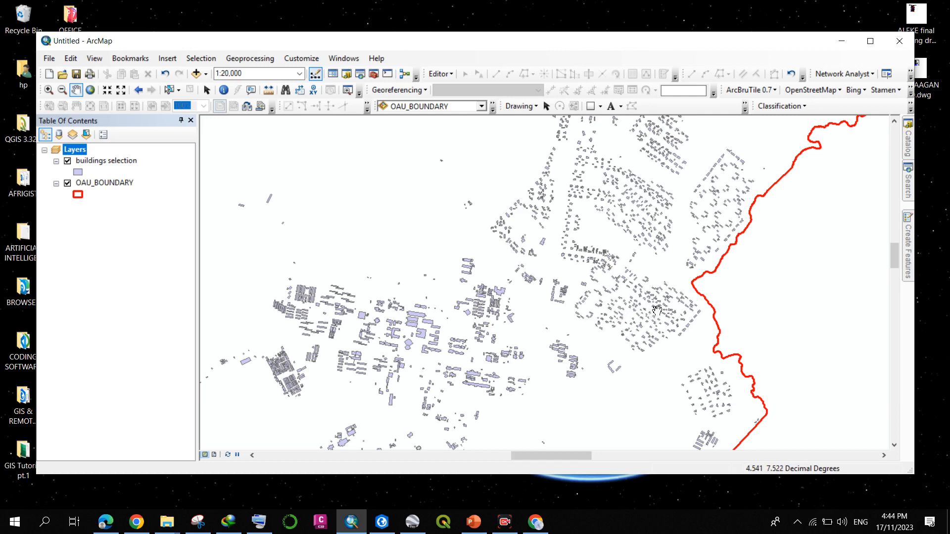
# Add landuse.shp from the downloaded planet extract's shape folder to the map.
pyautogui.click(909, 148)
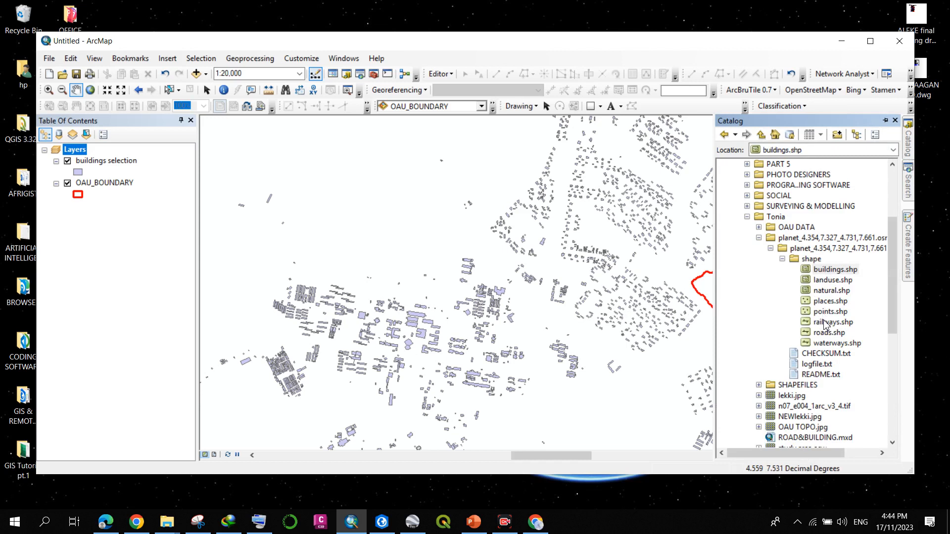
pyautogui.click(823, 336)
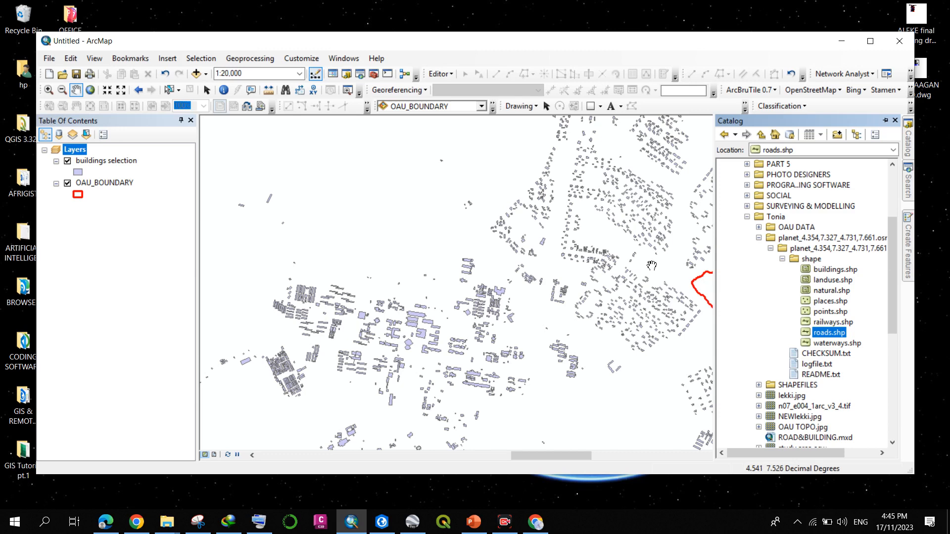
pyautogui.scroll(-1, 497, 262)
pyautogui.scroll(-4, 497, 263)
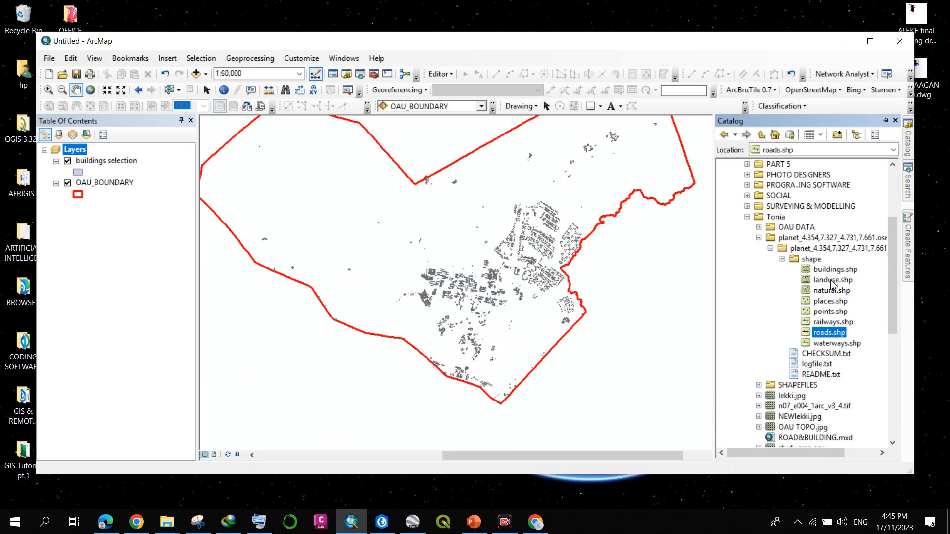
pyautogui.moveTo(833, 280)
pyautogui.mouseDown()
pyautogui.moveTo(839, 283)
pyautogui.moveTo(574, 296)
pyautogui.mouseUp()
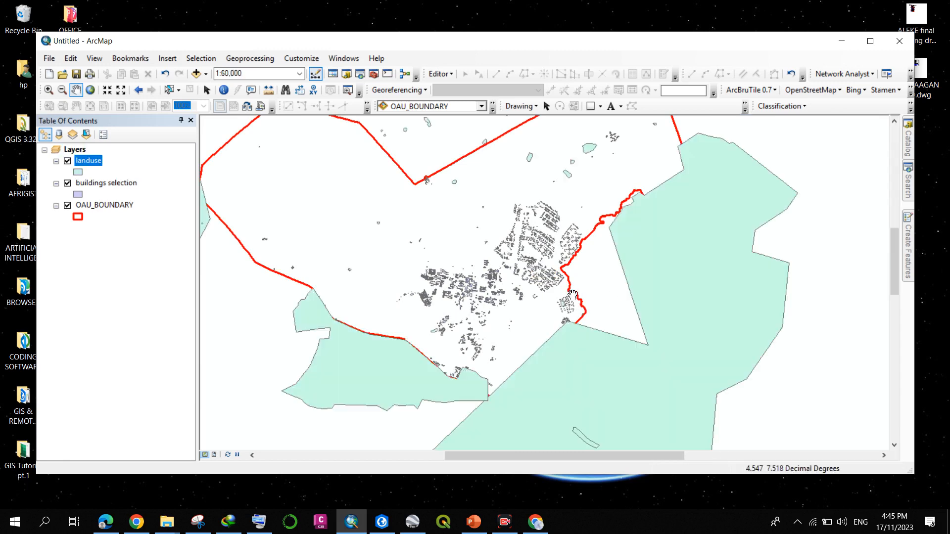
# Examine the extent of the landuse polygons in and around the OAU boundary.
pyautogui.scroll(1, 602, 294)
pyautogui.scroll(-2, 603, 294)
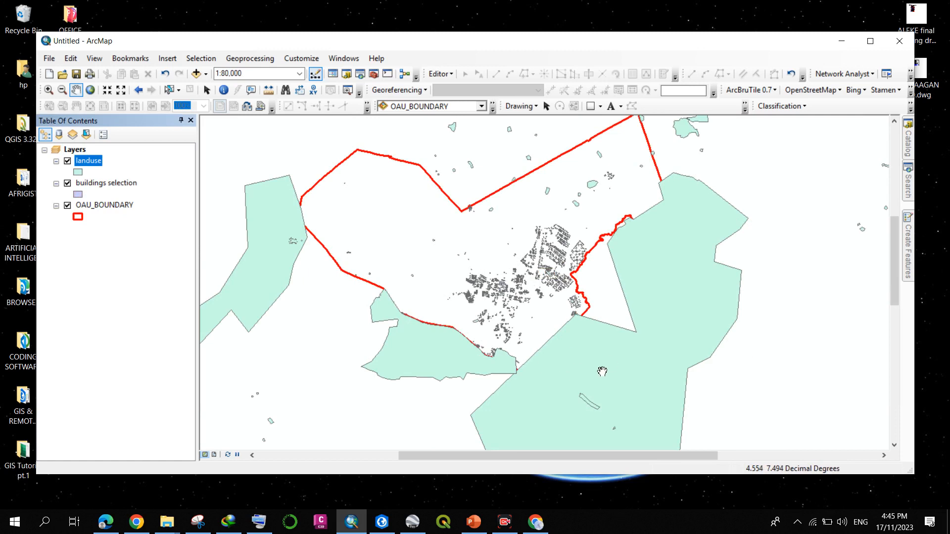
pyautogui.scroll(3, 584, 366)
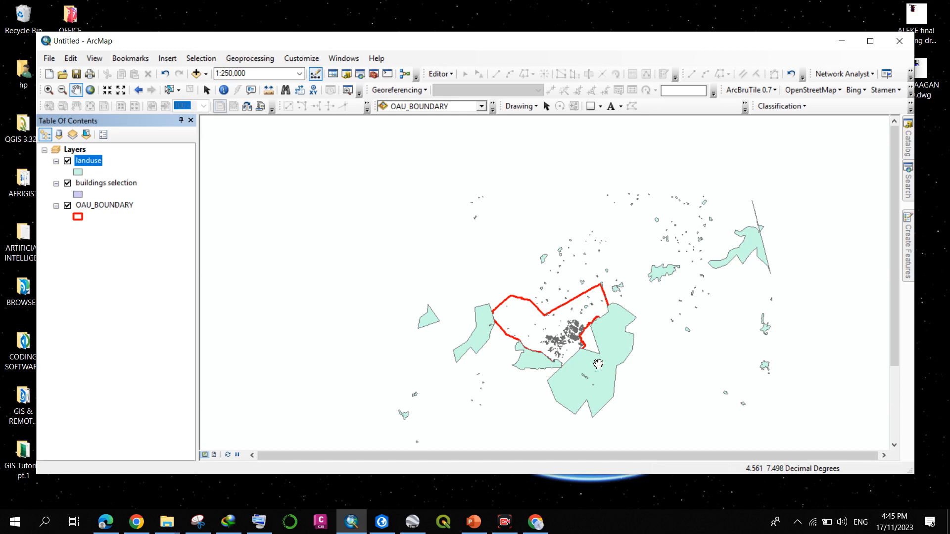
pyautogui.scroll(2, 604, 363)
pyautogui.scroll(-2, 604, 364)
pyautogui.scroll(-2, 604, 363)
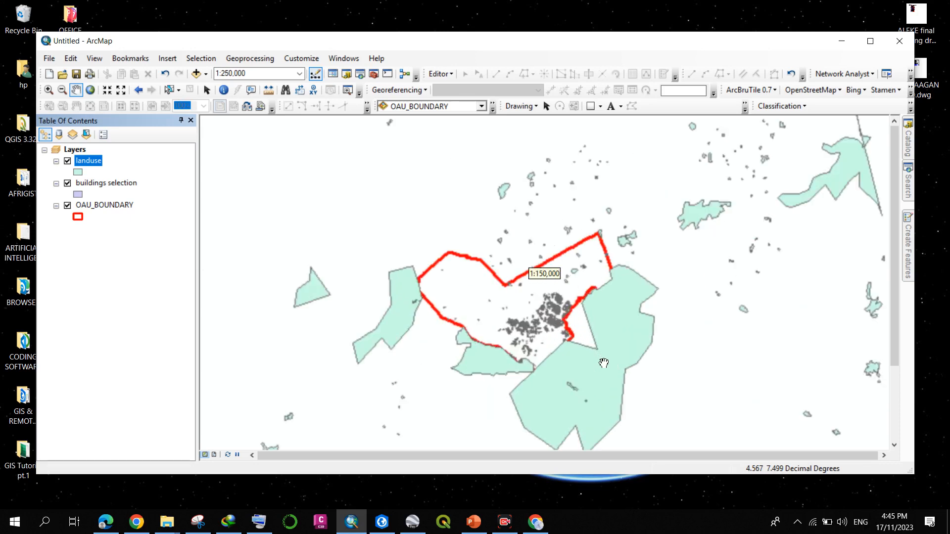
pyautogui.scroll(-2, 551, 315)
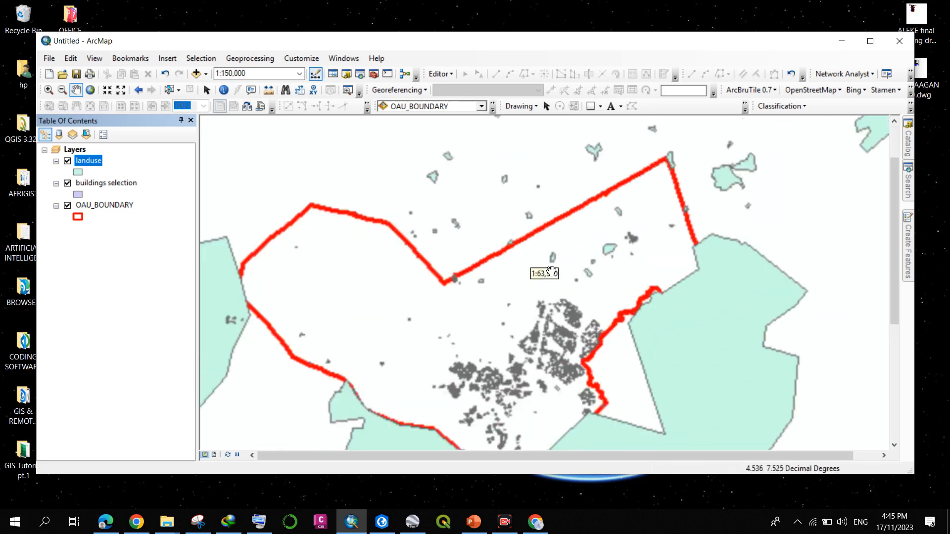
pyautogui.scroll(2, 633, 313)
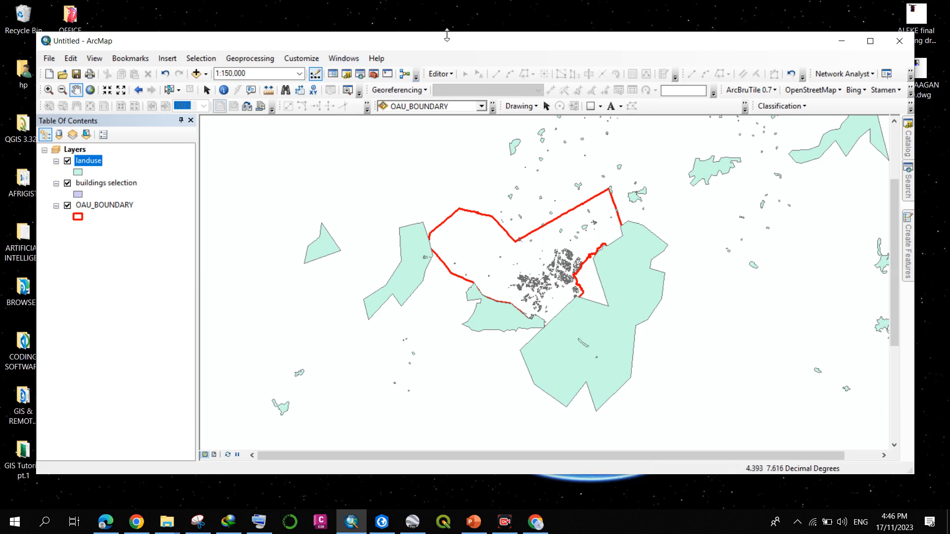
# Add roads.shp from the shape folder to the map.
pyautogui.click(913, 151)
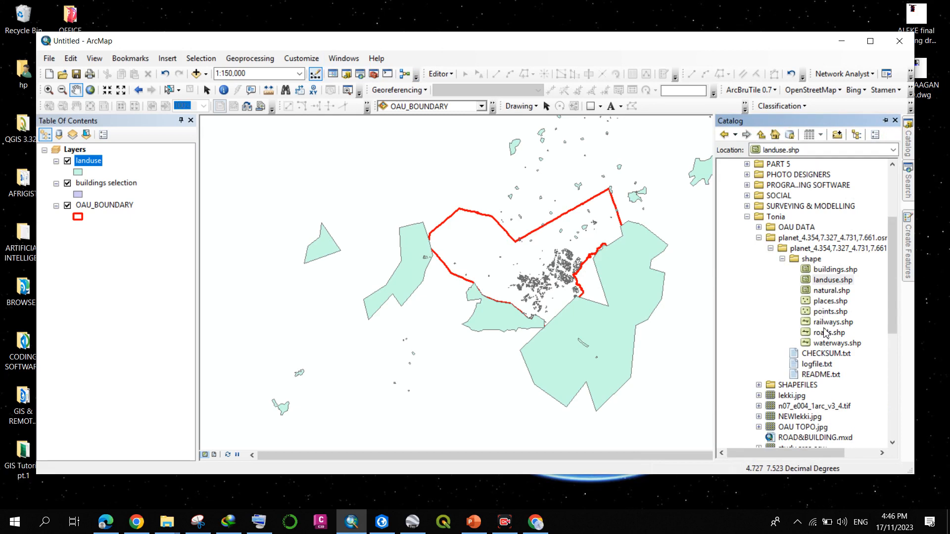
pyautogui.moveTo(830, 332); pyautogui.dragTo(549, 285)
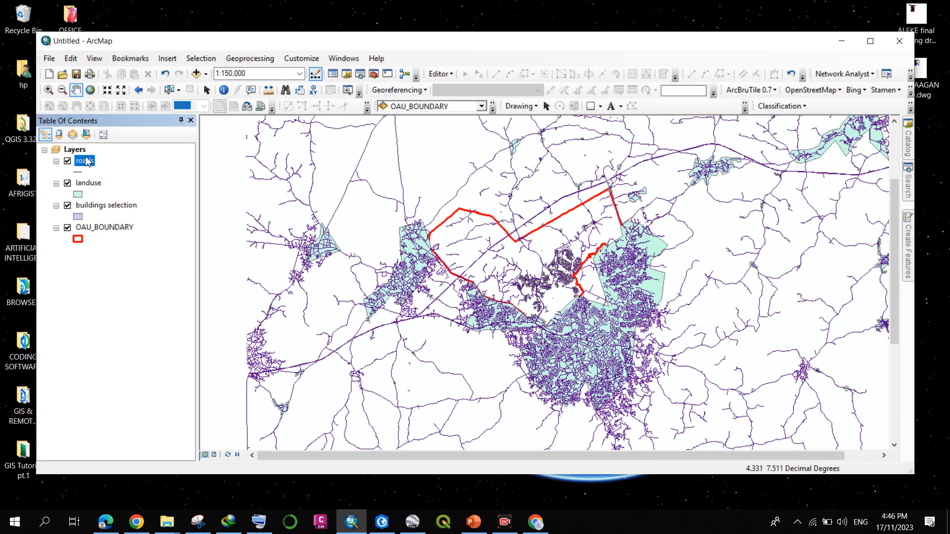
# Remove the landuse layer from the map.
pyautogui.click(82, 183)
pyautogui.rightClick(81, 182)
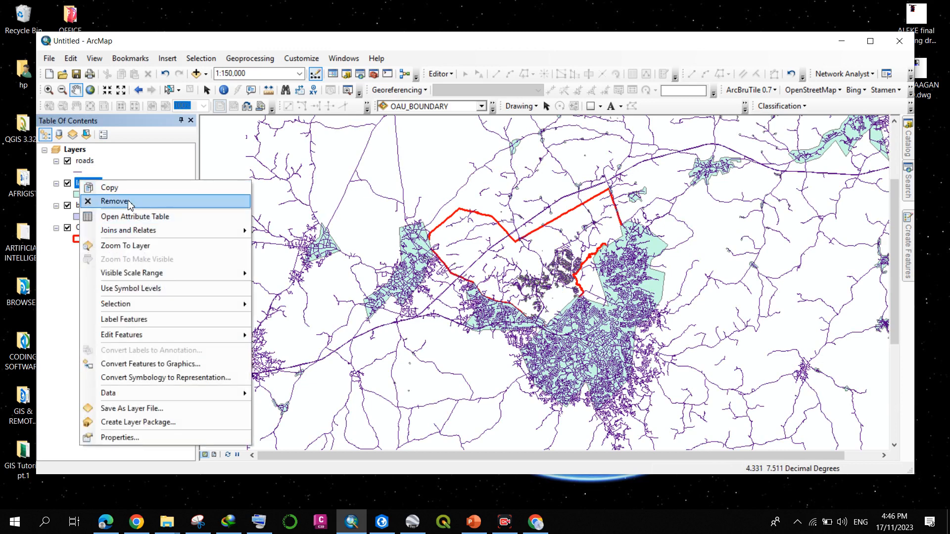
pyautogui.click(127, 200)
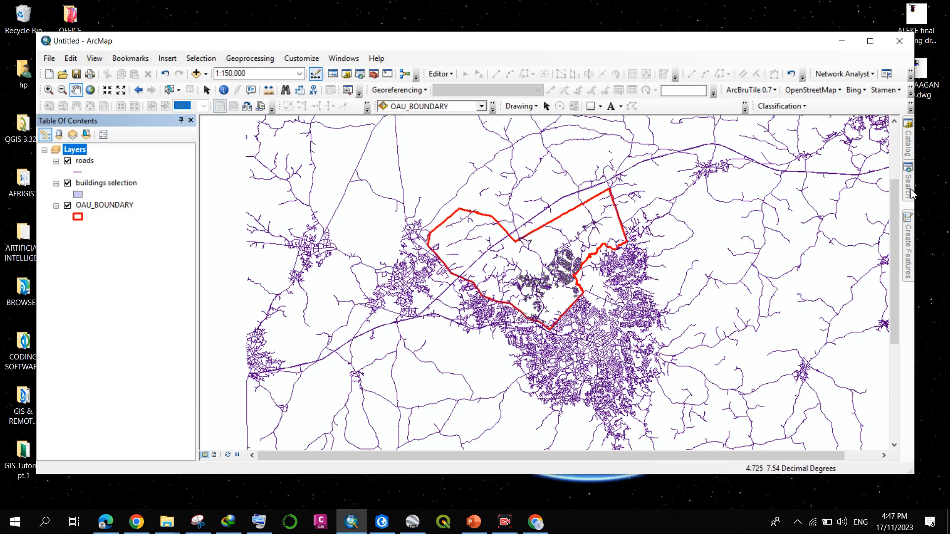
# Search the tools for CLIP, preview the Clip (Analysis) dialog, and locate the tool in its toolbox.
pyautogui.moveTo(908, 195)
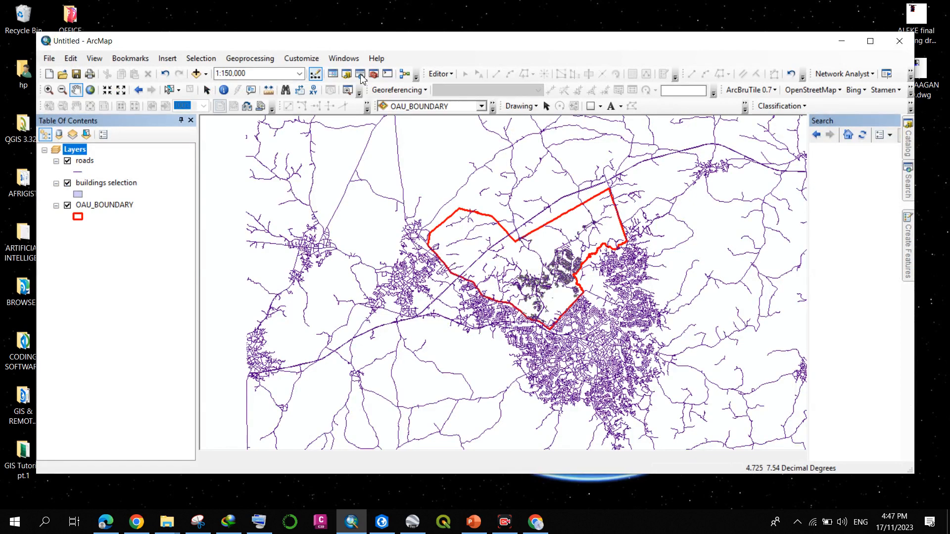
pyautogui.click(808, 167)
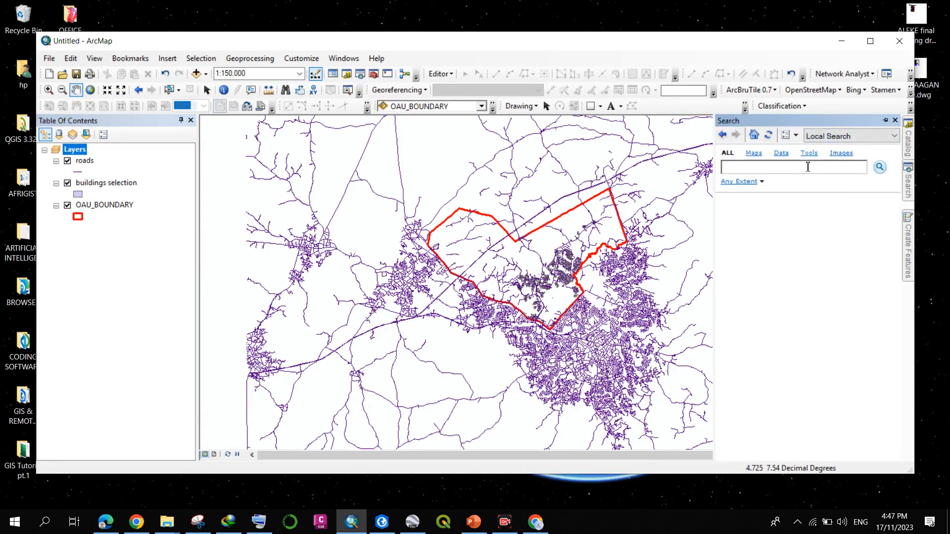
pyautogui.write('CLIP')
pyautogui.press('Return')
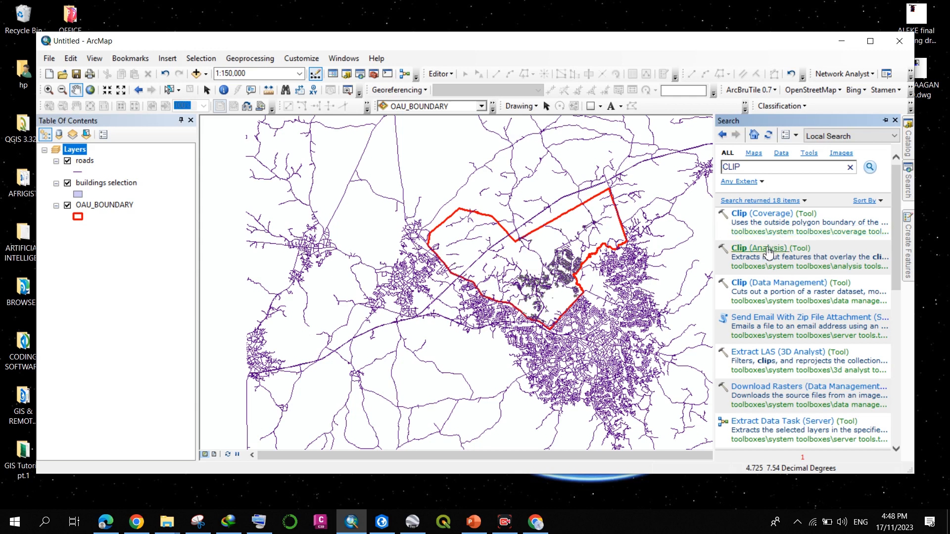
pyautogui.click(750, 248)
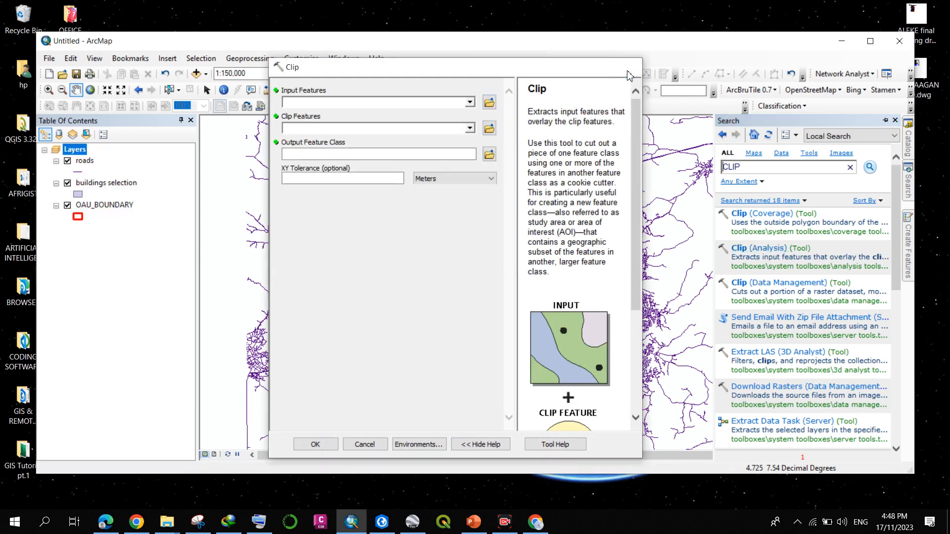
pyautogui.click(628, 69)
pyautogui.click(767, 267)
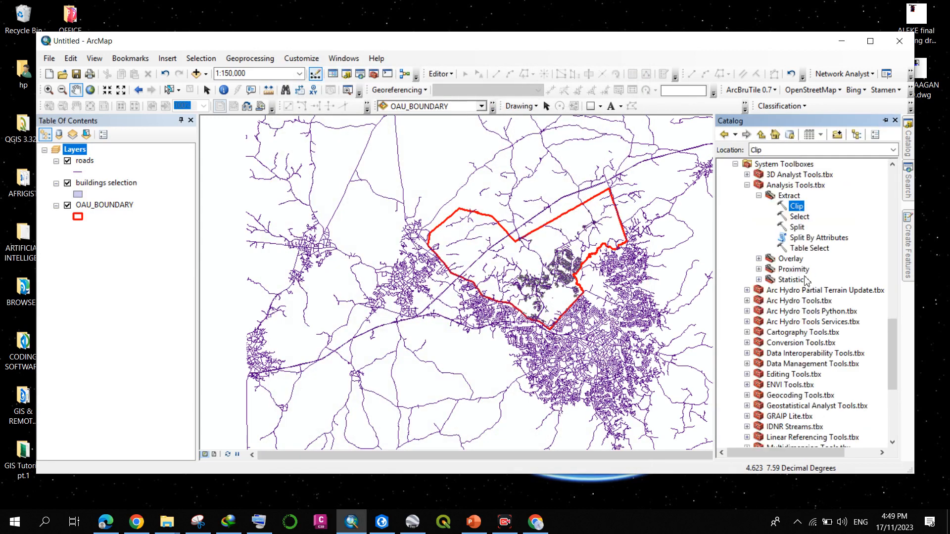
# Open the Clip tool from the Extract toolset of Analysis Tools and list the layers available as input features.
pyautogui.scroll(3, 779, 233)
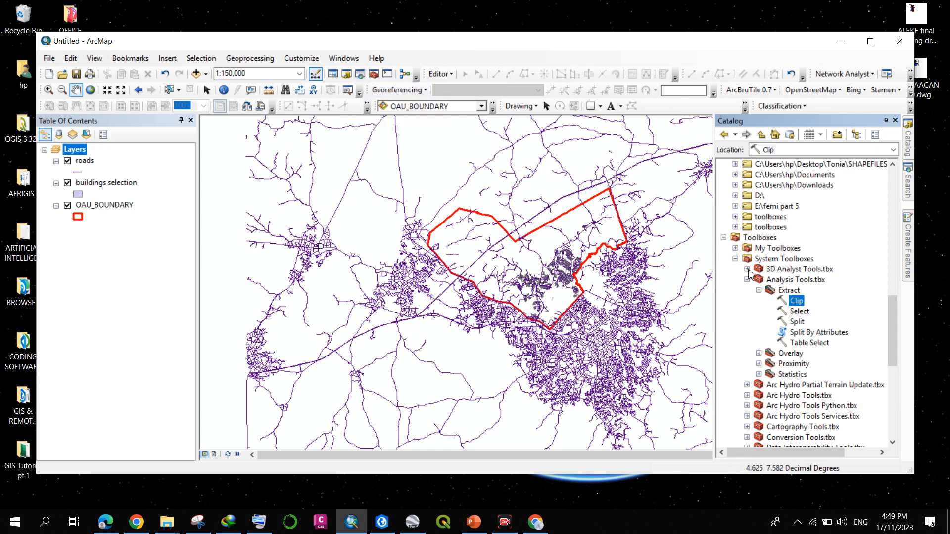
pyautogui.doubleClick(797, 301)
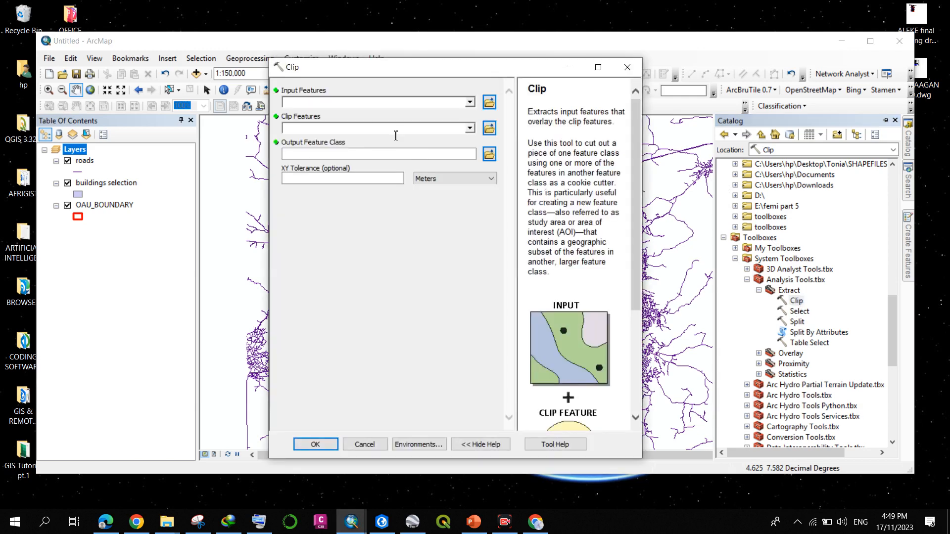
pyautogui.click(470, 103)
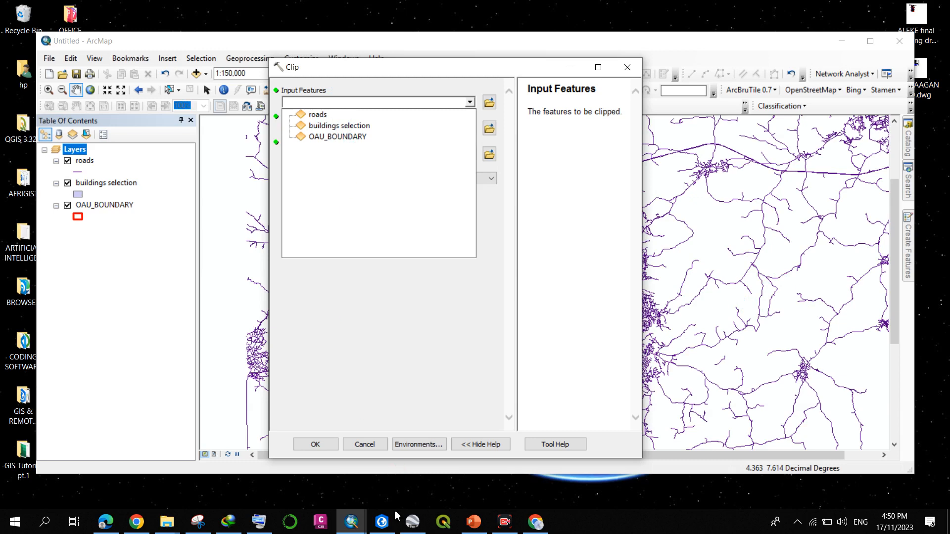
# Switch to ArcGIS Pro and request closing its window.
pyautogui.click(391, 528)
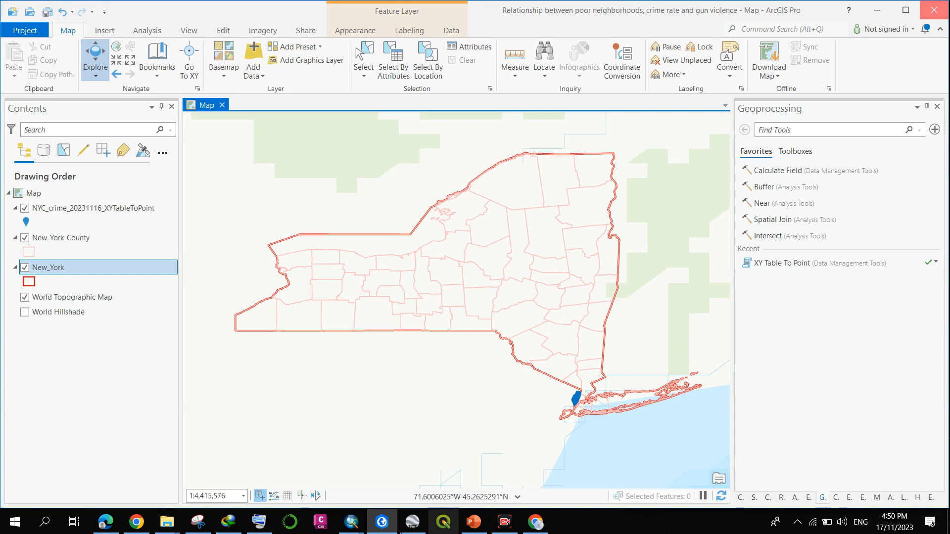
pyautogui.click(350, 530)
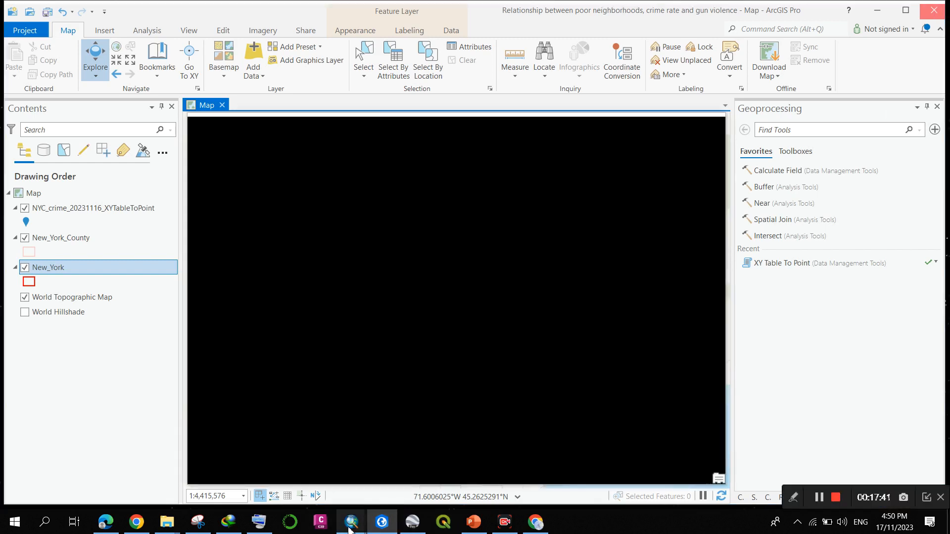
pyautogui.rightClick(392, 523)
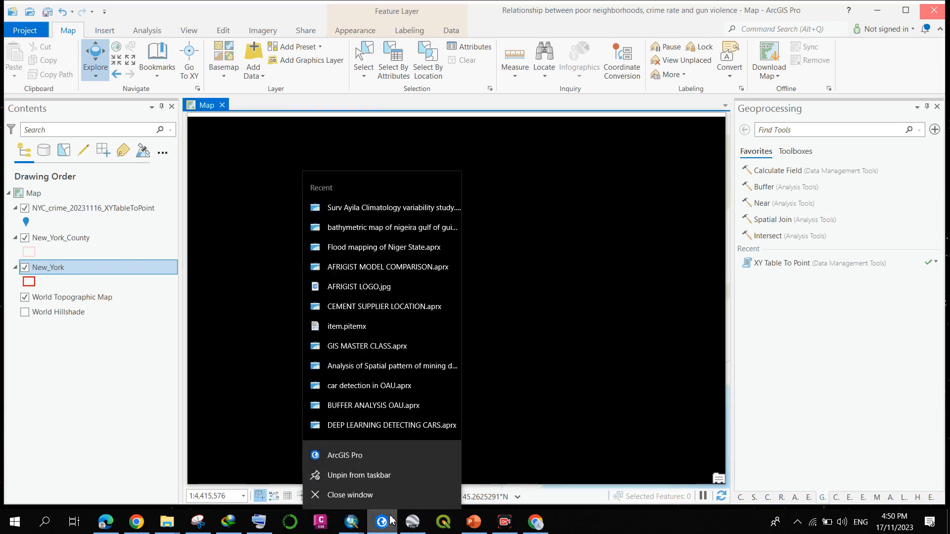
pyautogui.click(368, 496)
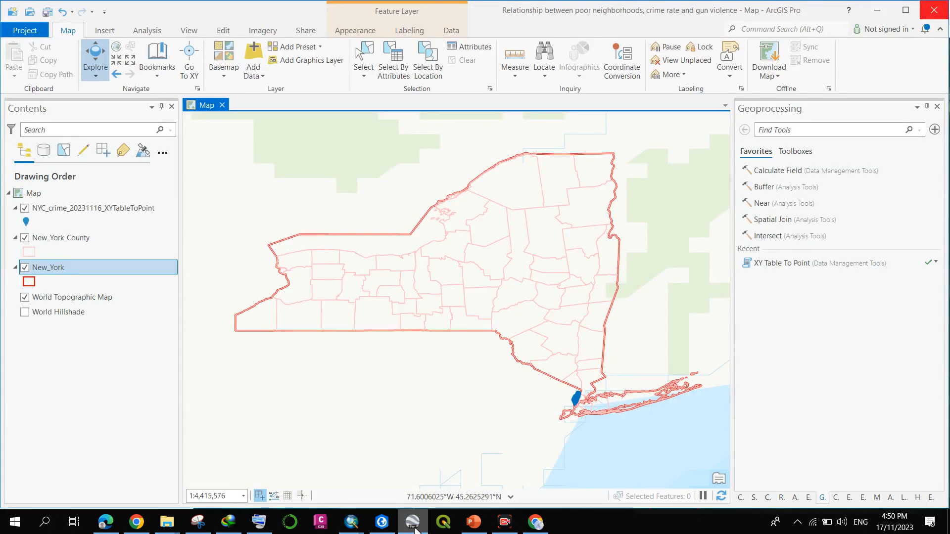
# Close the Google Earth Pro window and the extra Chrome window.
pyautogui.rightClick(416, 523)
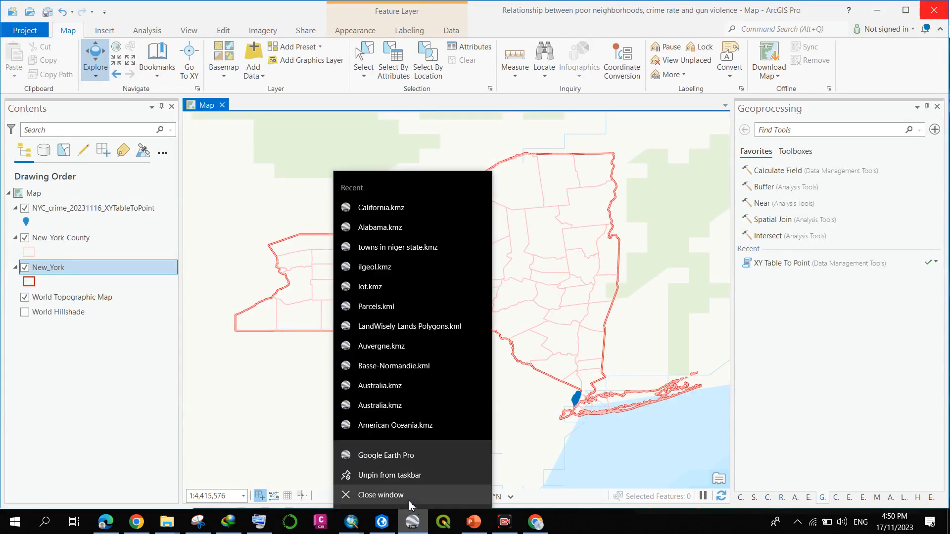
pyautogui.click(412, 496)
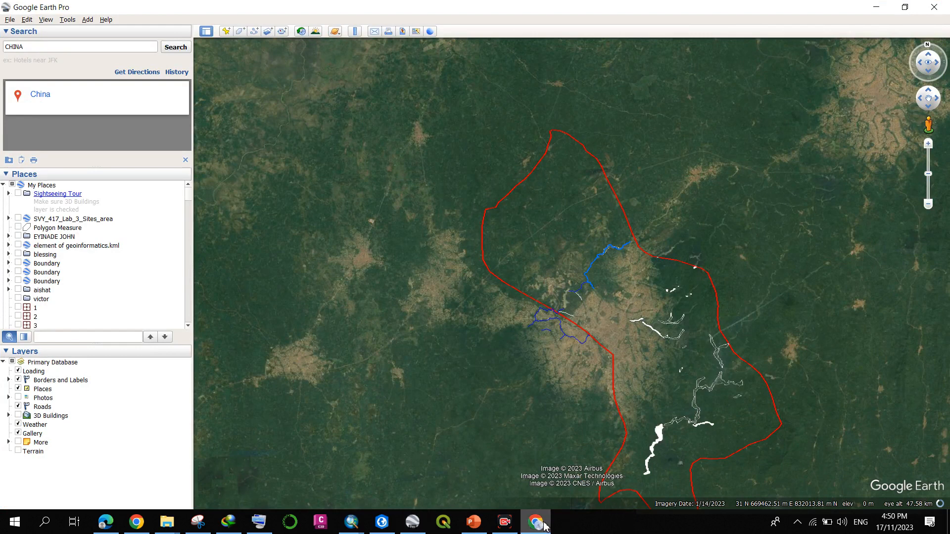
pyautogui.rightClick(536, 522)
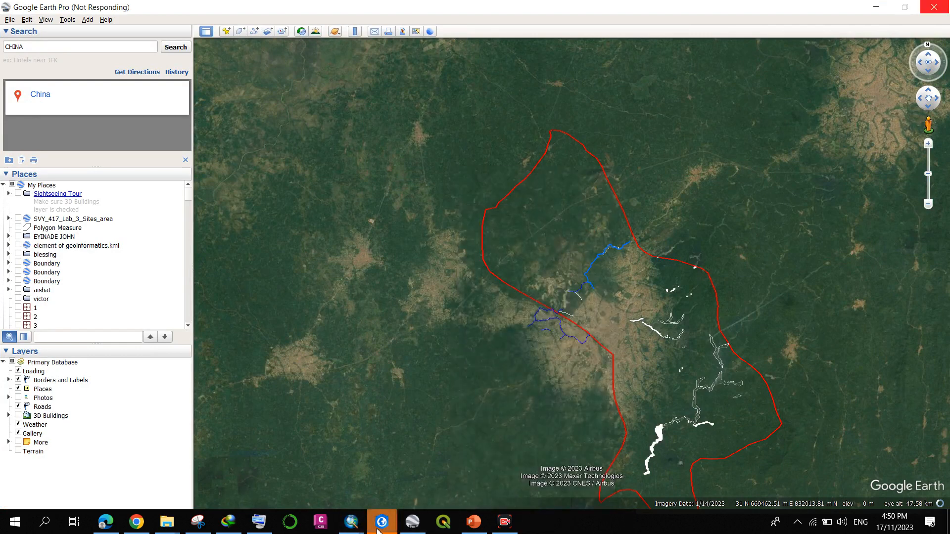
# Return to ArcGIS Pro and save the changes to the crime rate and gun violence project as it closes.
pyautogui.moveTo(382, 522)
pyautogui.click(433, 470)
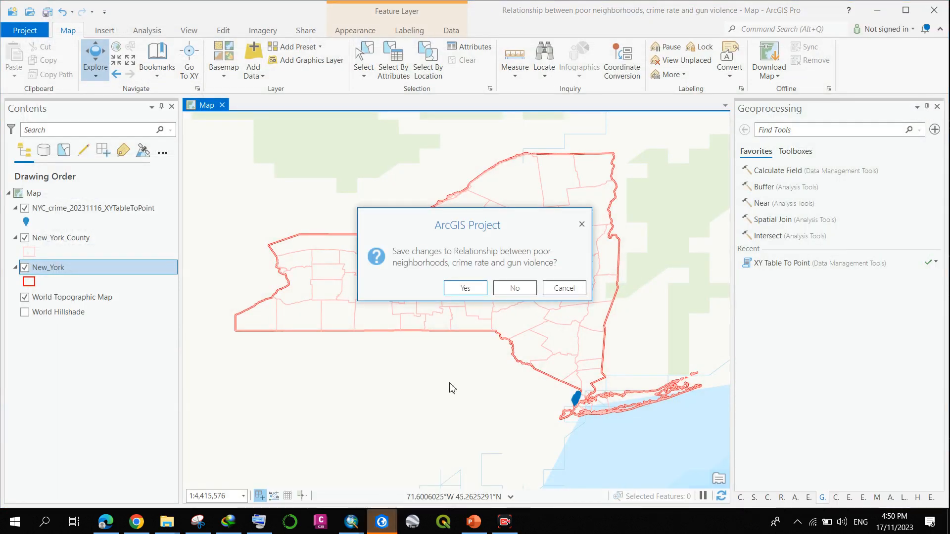
pyautogui.click(464, 288)
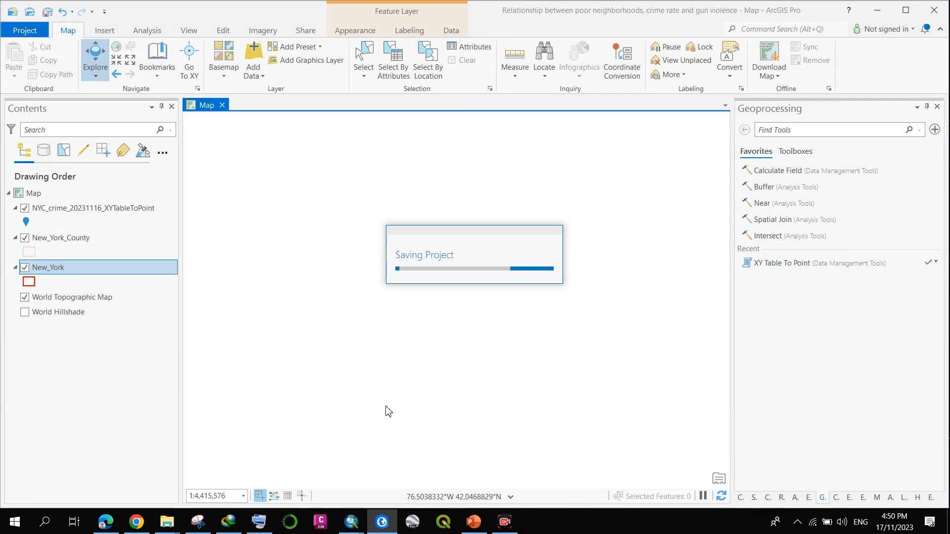
# Switch back to ArcMap and clip the roads layer using OAU_BOUNDARY as the clip features.
pyautogui.moveTo(353, 523)
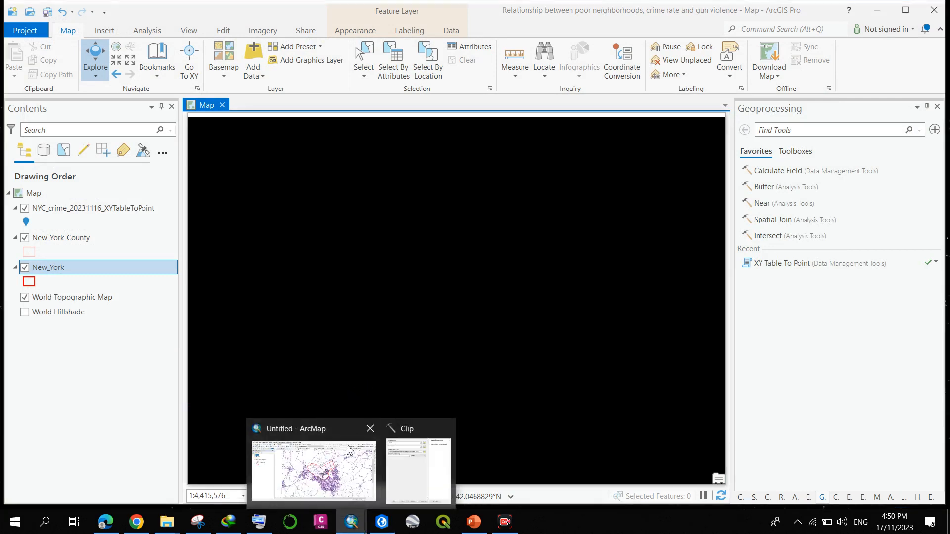
pyautogui.click(346, 460)
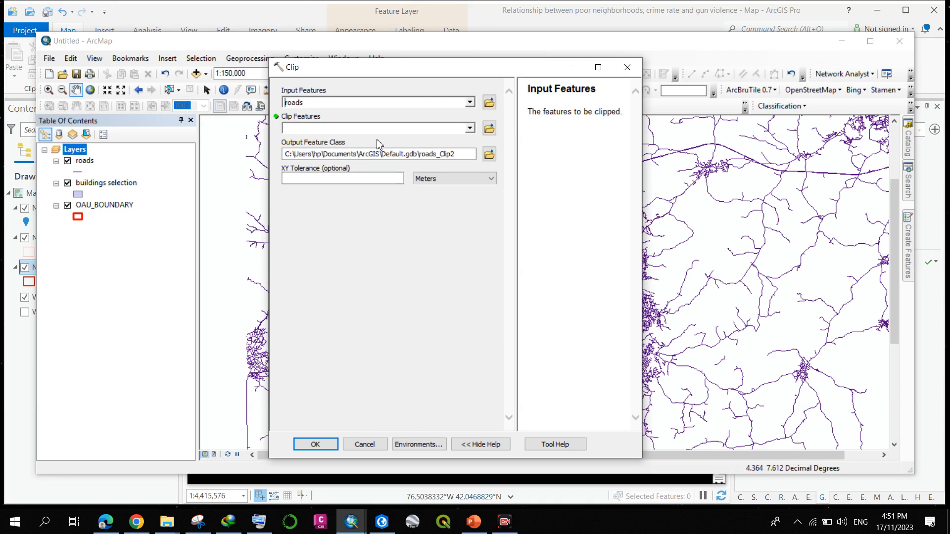
pyautogui.click(469, 128)
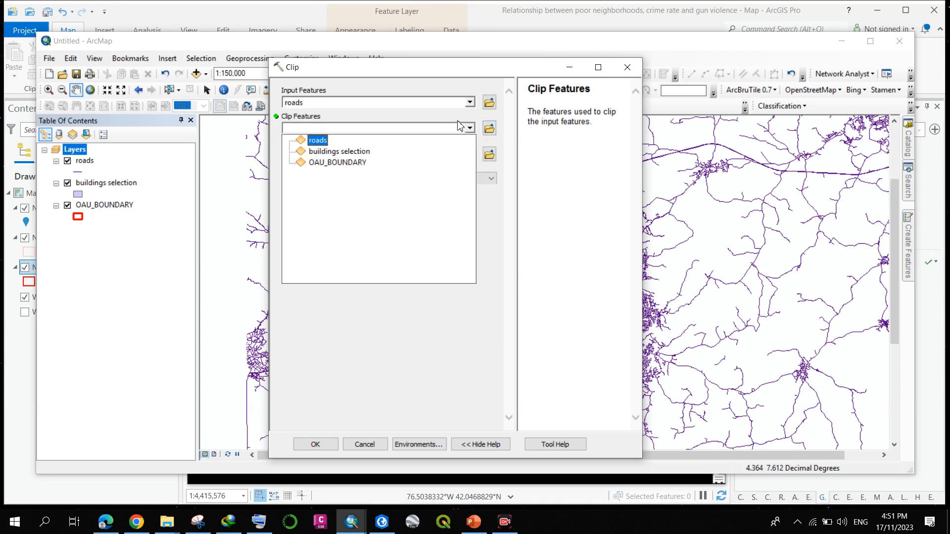
pyautogui.click(334, 162)
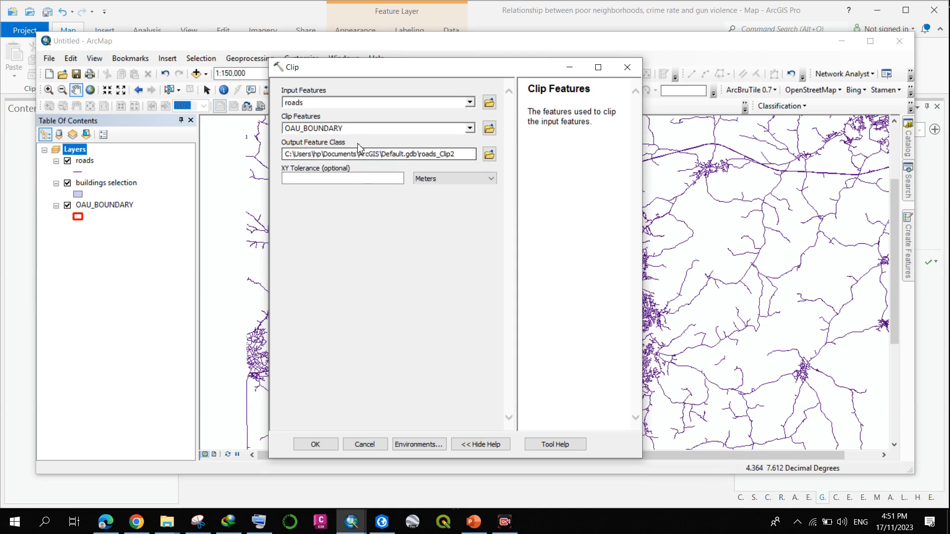
pyautogui.click(316, 441)
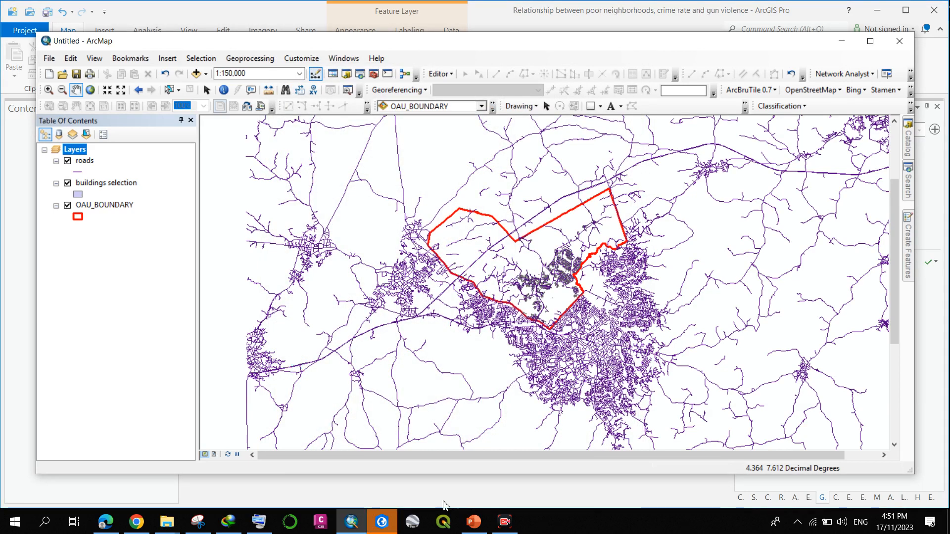
# Check the closing ArcGIS Pro window, and return to ArcMap to view the layers around the OAU boundary.
pyautogui.click(378, 524)
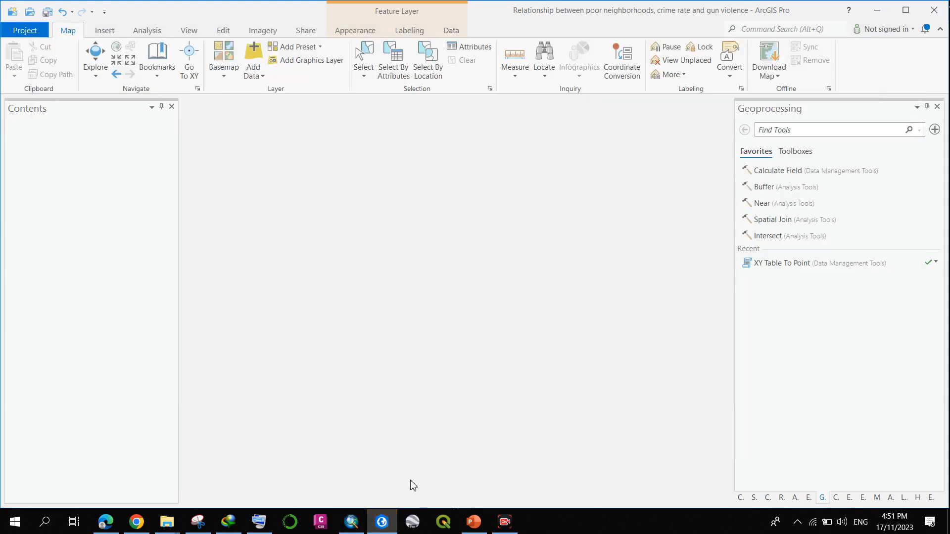
pyautogui.click(351, 522)
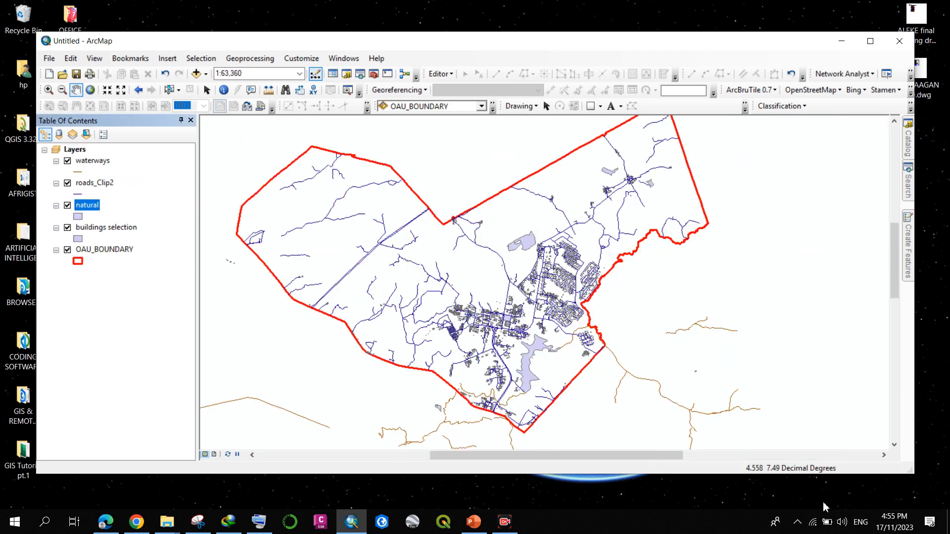
pyautogui.scroll(-3, 582, 315)
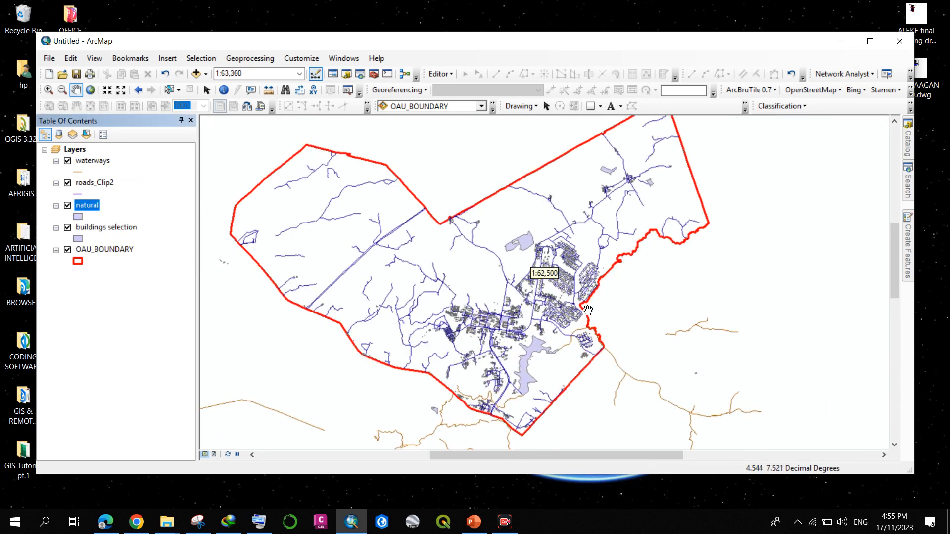
pyautogui.scroll(1, 525, 297)
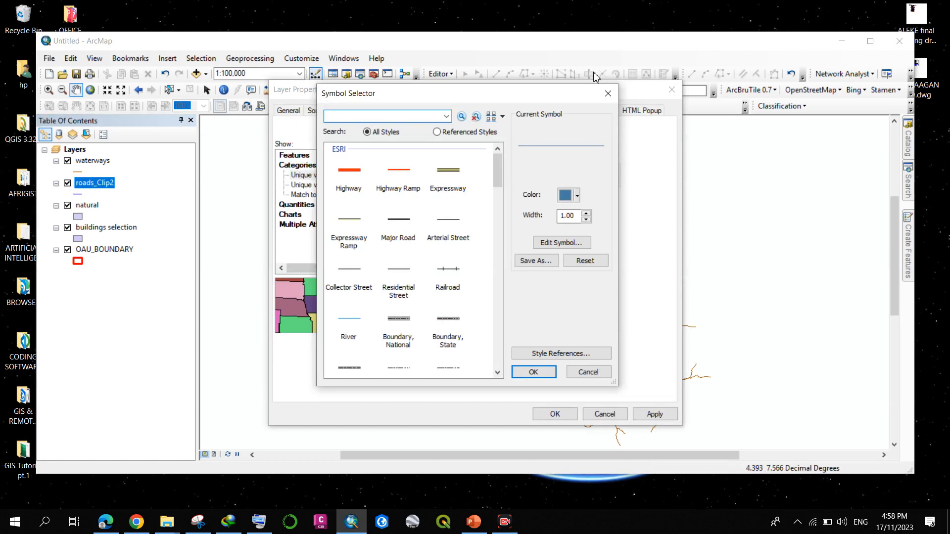
# Discard the unapplied symbology changes of roads_Clip2 and keep the layer selected.
pyautogui.click(608, 93)
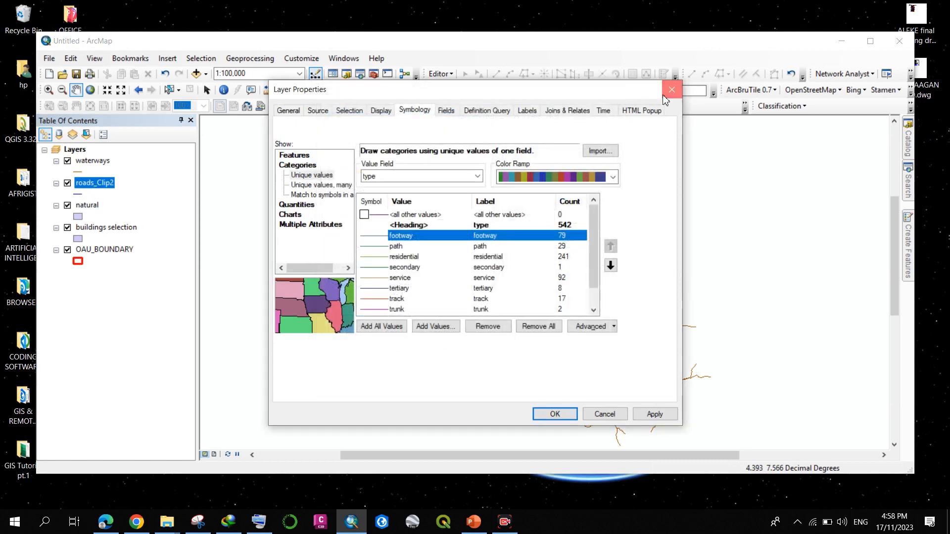
pyautogui.click(667, 93)
pyautogui.rightClick(90, 183)
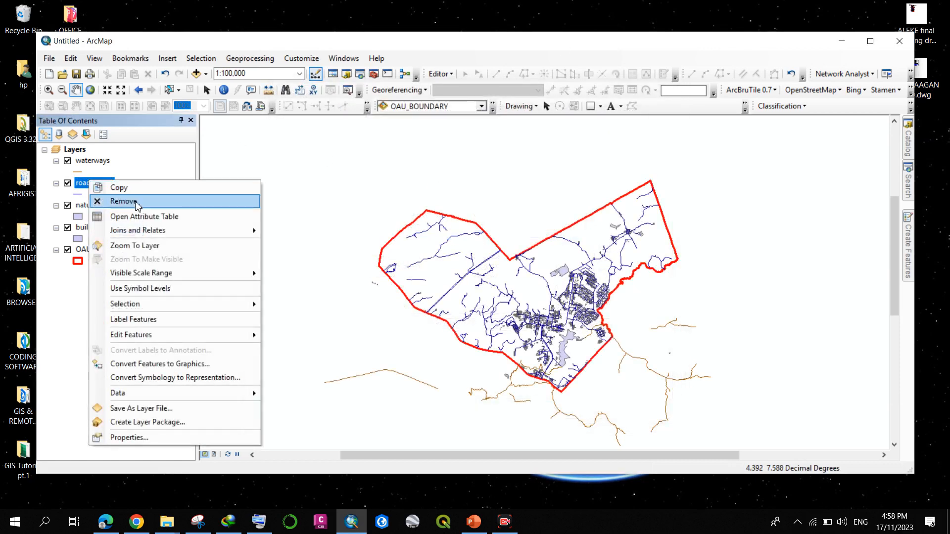
pyautogui.click(86, 186)
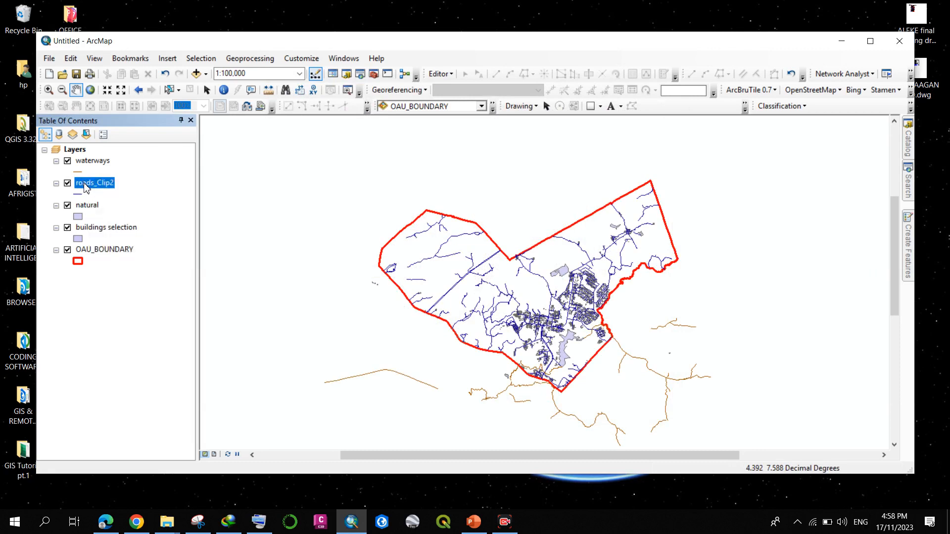
pyautogui.click(85, 184)
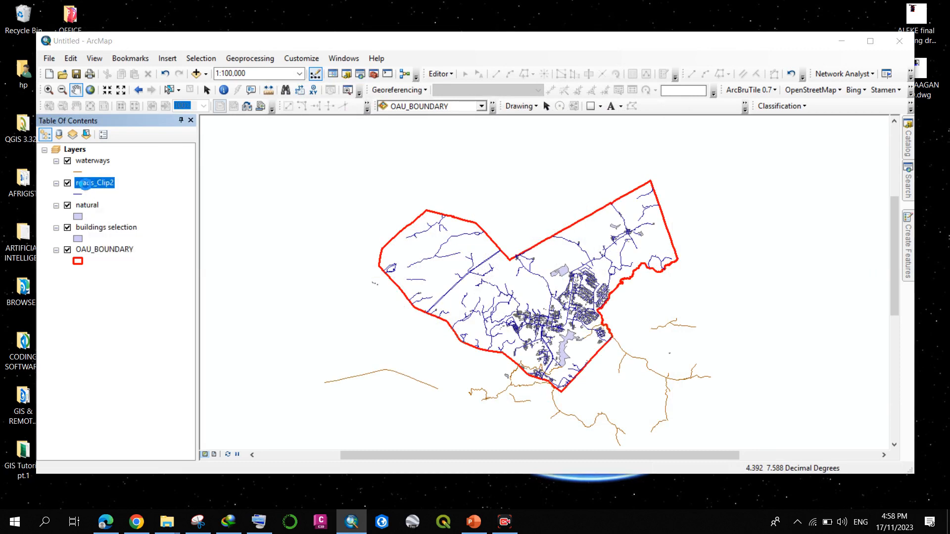
# Categorize roads_Clip2 by unique values of the type field and add all its values.
pyautogui.doubleClick(92, 185)
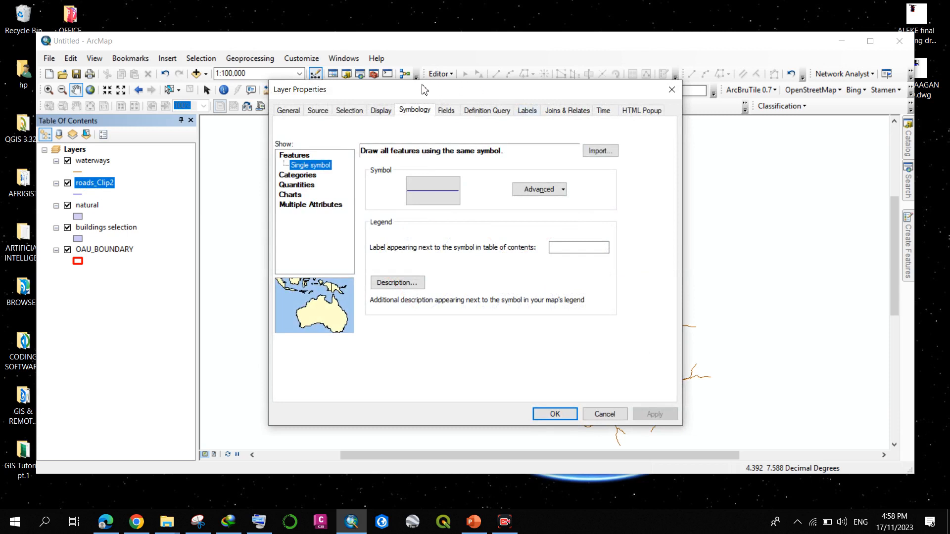
pyautogui.click(299, 175)
pyautogui.click(389, 177)
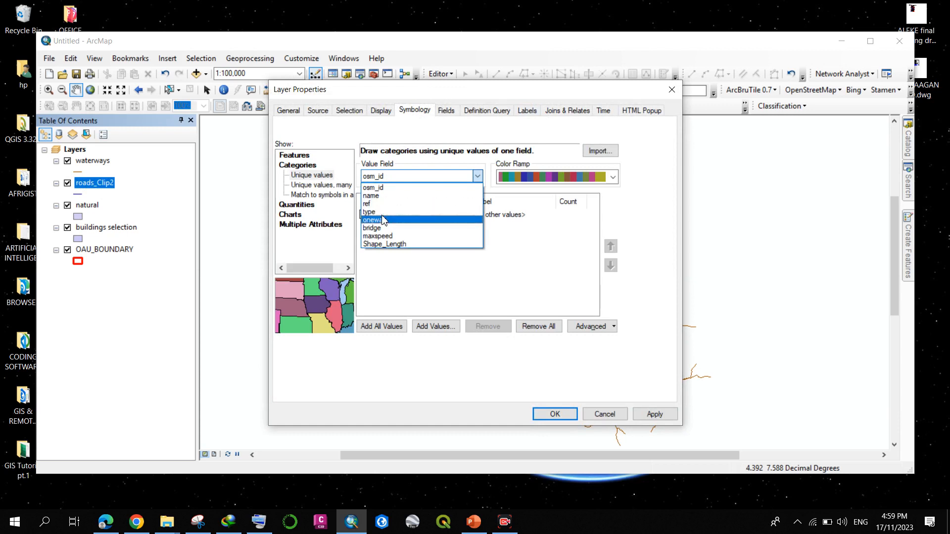
pyautogui.click(383, 213)
pyautogui.click(364, 215)
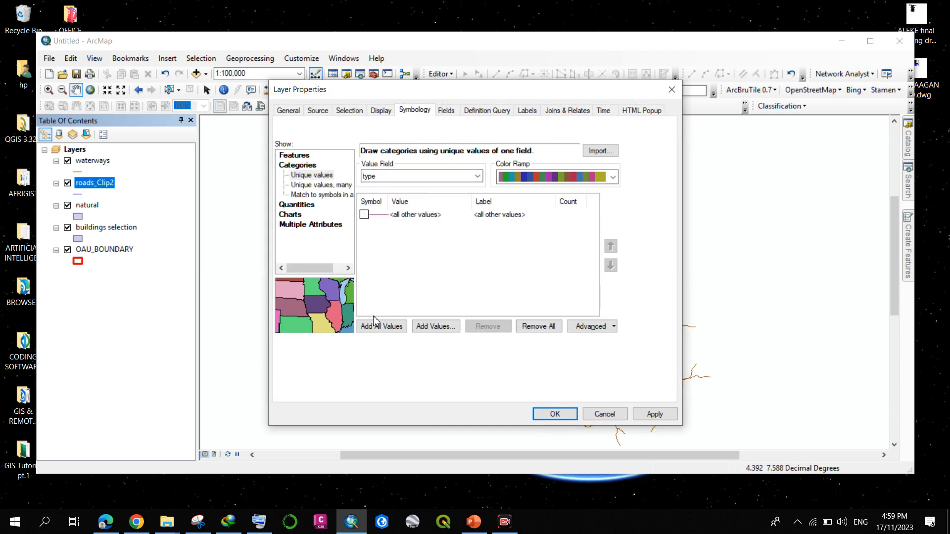
pyautogui.click(389, 329)
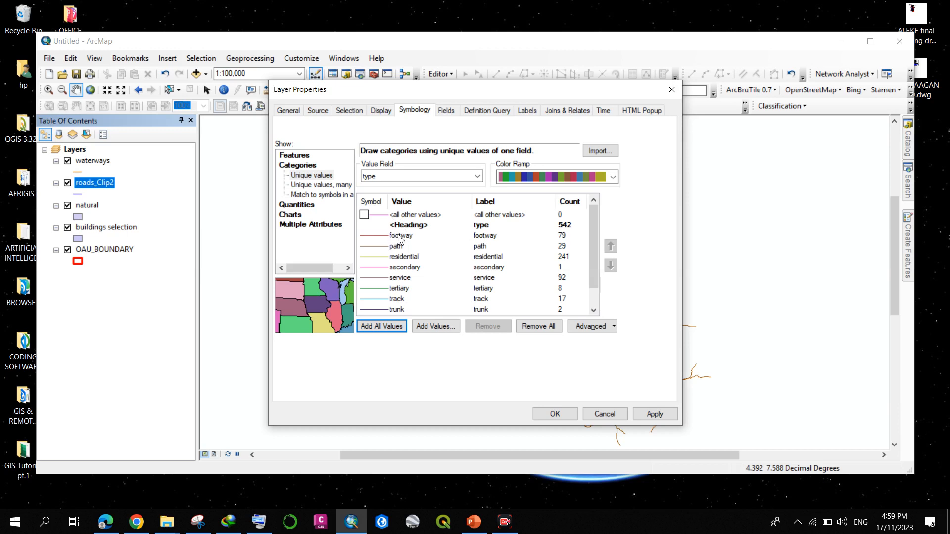
# Try to find a line symbol for the footway class by searching the styles for FOOTPATH, path and wall.
pyautogui.doubleClick(380, 238)
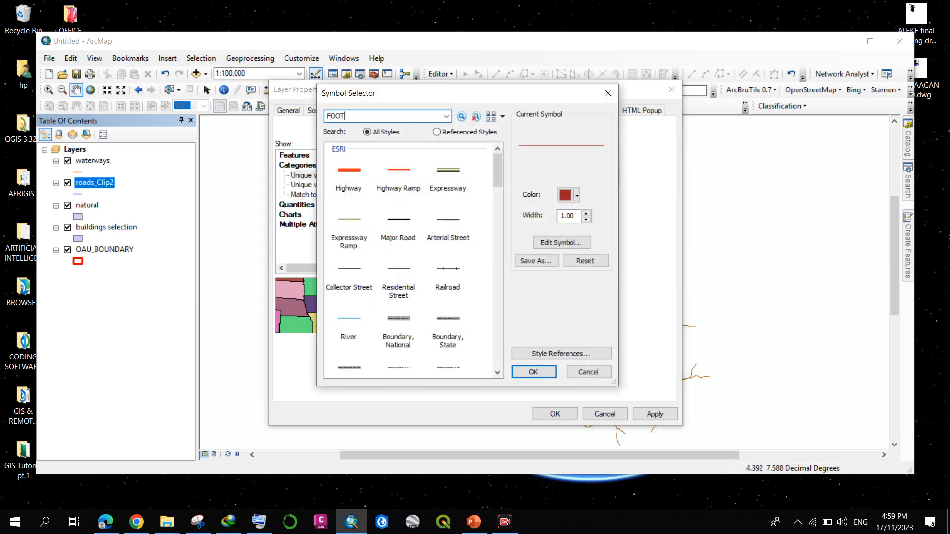
pyautogui.write('FOOTPATH')
pyautogui.press('Return')
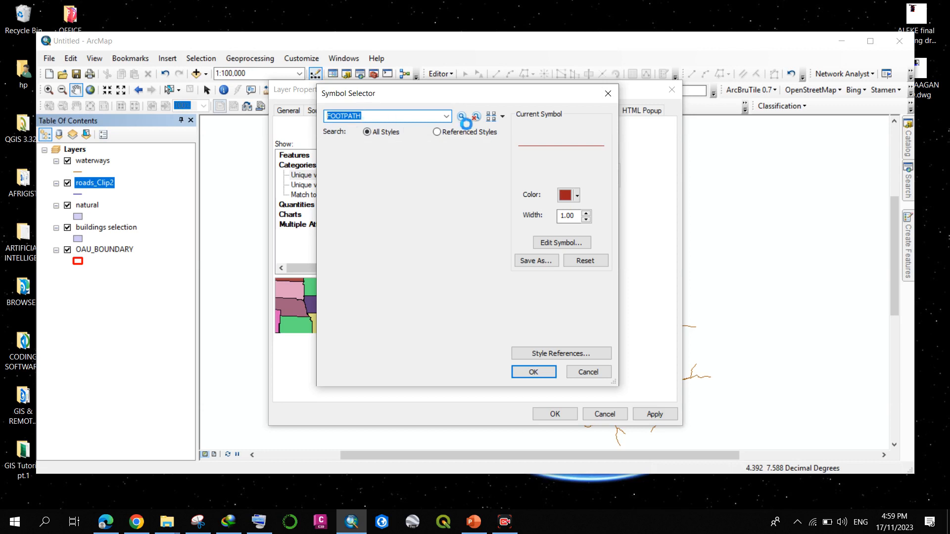
pyautogui.click(383, 118)
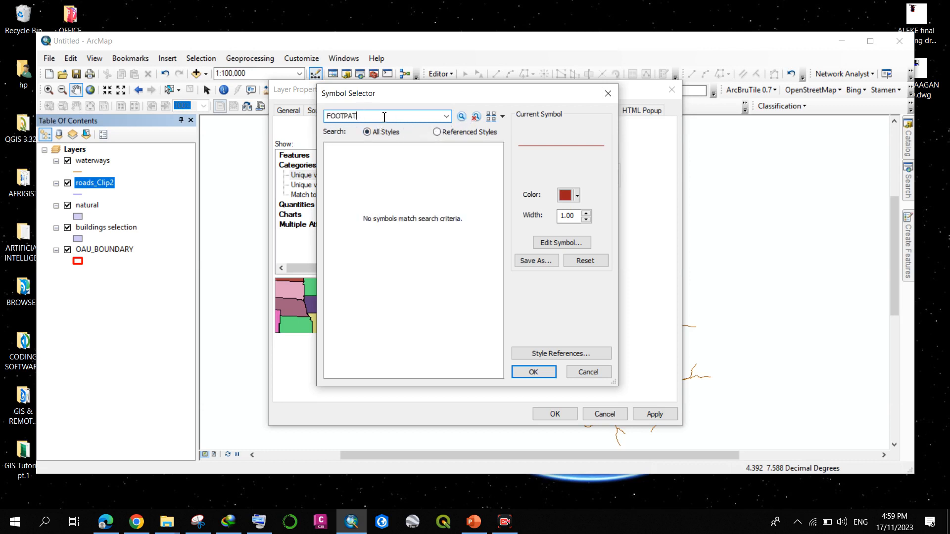
pyautogui.press('BackSpace')
pyautogui.press('BackSpace')
pyautogui.press('BackSpace')
pyautogui.press('BackSpace')
pyautogui.press('BackSpace')
pyautogui.press('BackSpace')
pyautogui.press('Return')
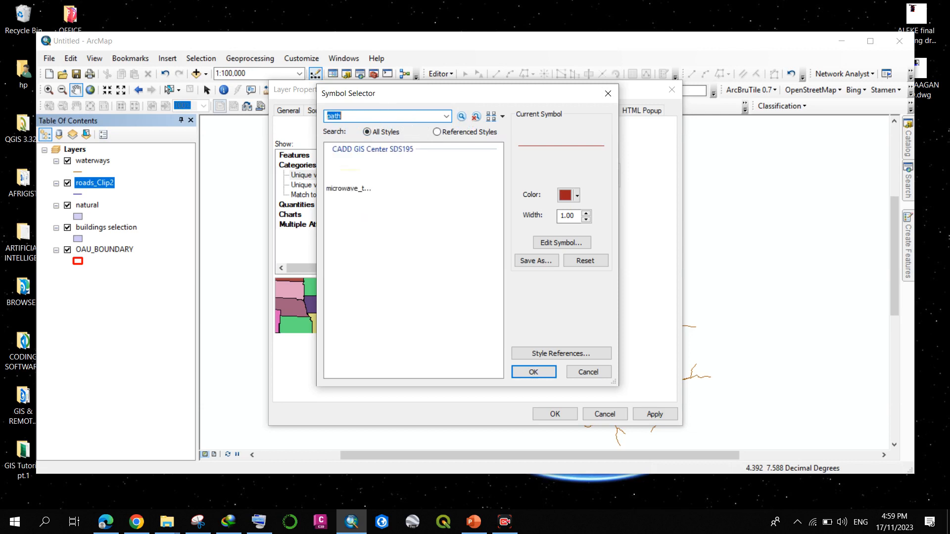
pyautogui.click(363, 116)
pyautogui.write('wall')
pyautogui.click(608, 94)
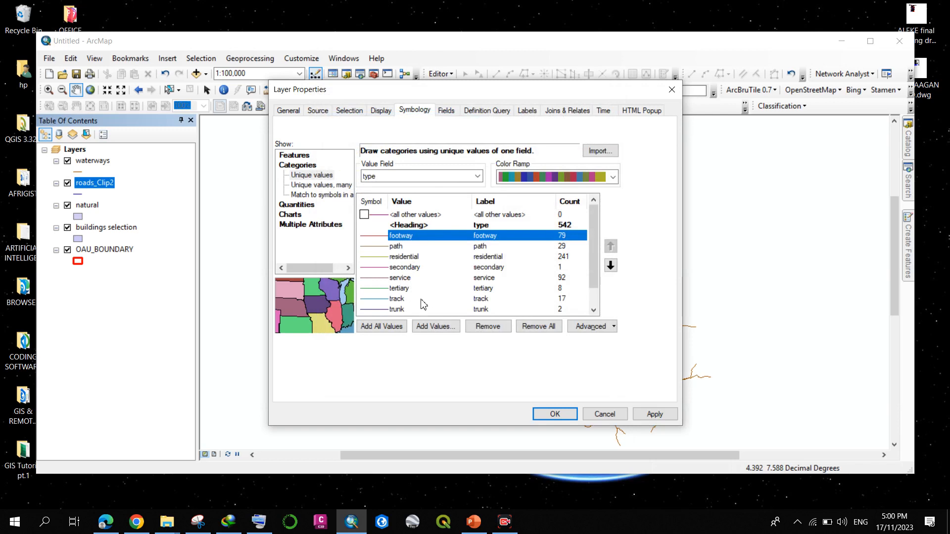
# Apply the type-based symbology to roads_Clip2 and inspect the roads inside the OAU boundary.
pyautogui.click(554, 414)
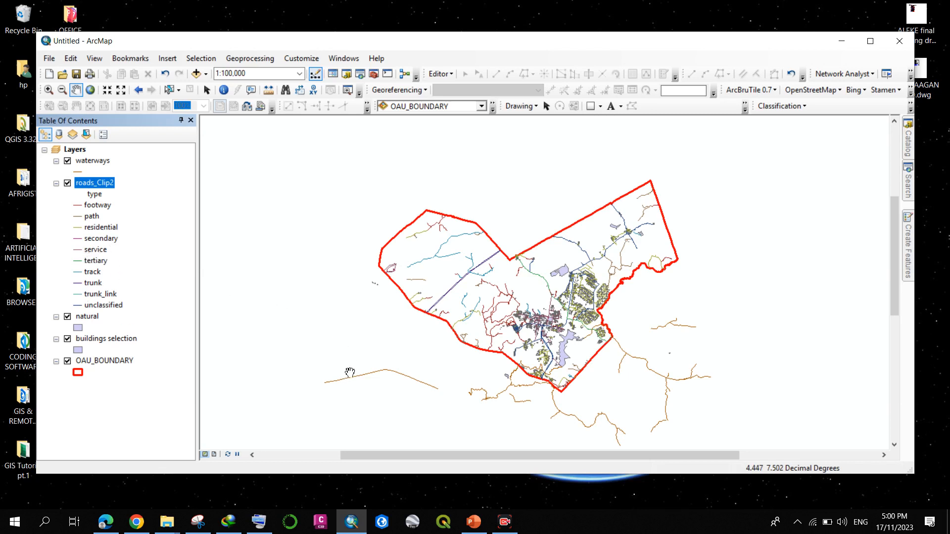
pyautogui.scroll(2, 564, 356)
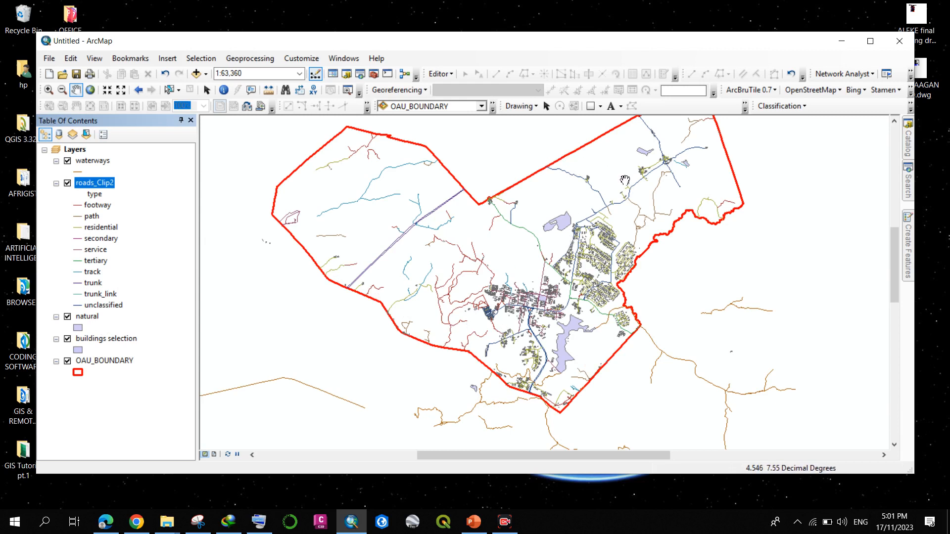
# Mark natural as the target layer for Select By Location, and check the type categories of roads_Clip2.
pyautogui.click(190, 62)
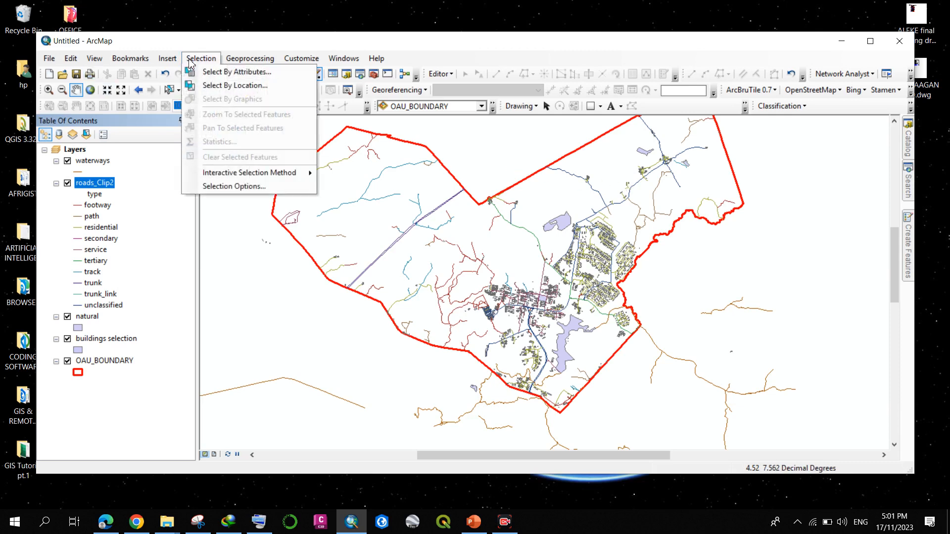
pyautogui.click(253, 89)
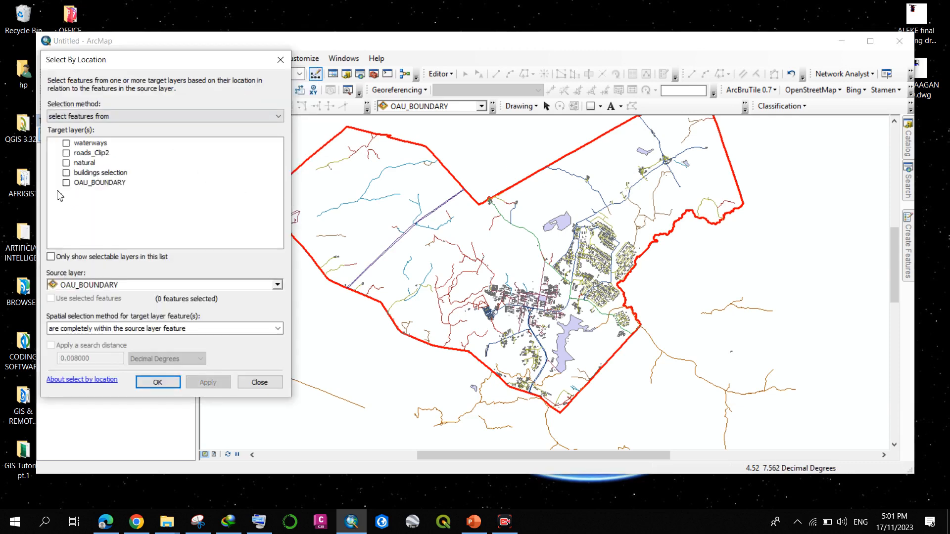
pyautogui.click(66, 164)
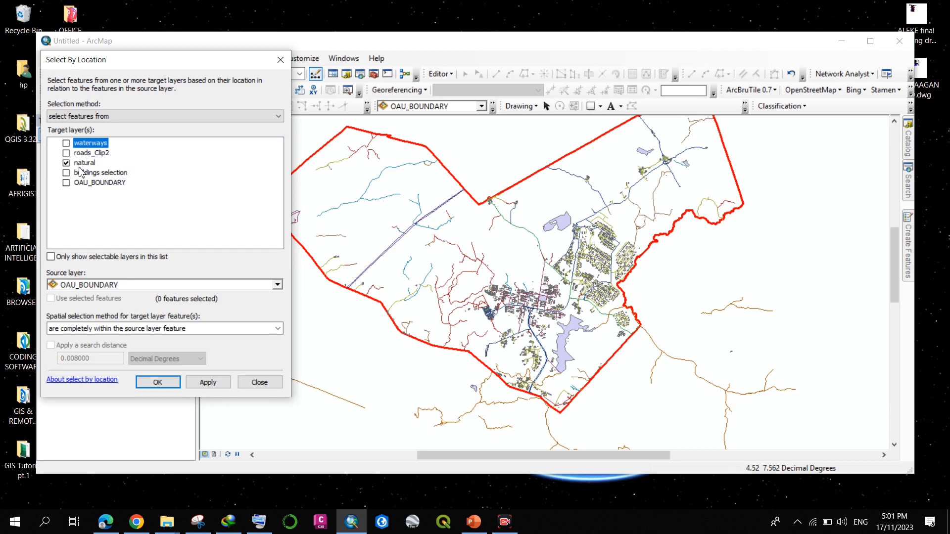
pyautogui.click(280, 59)
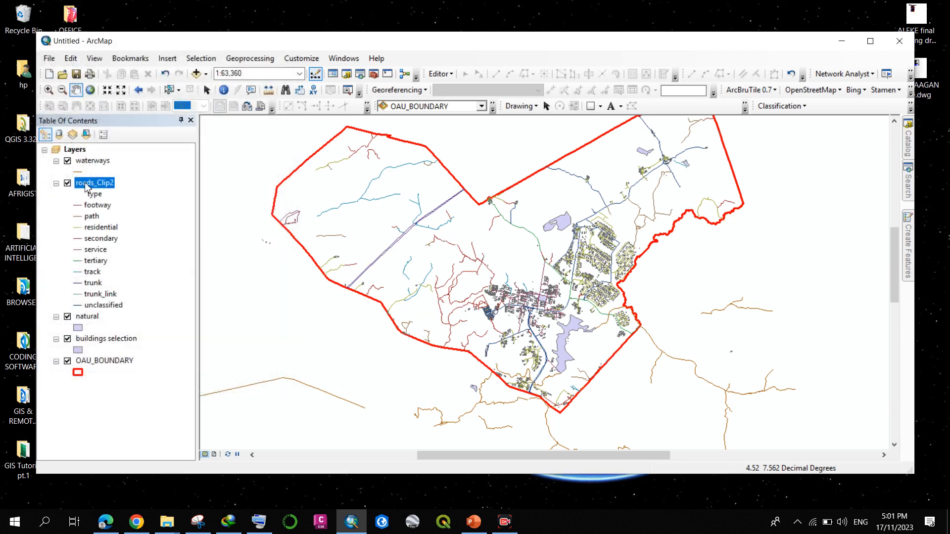
pyautogui.doubleClick(88, 184)
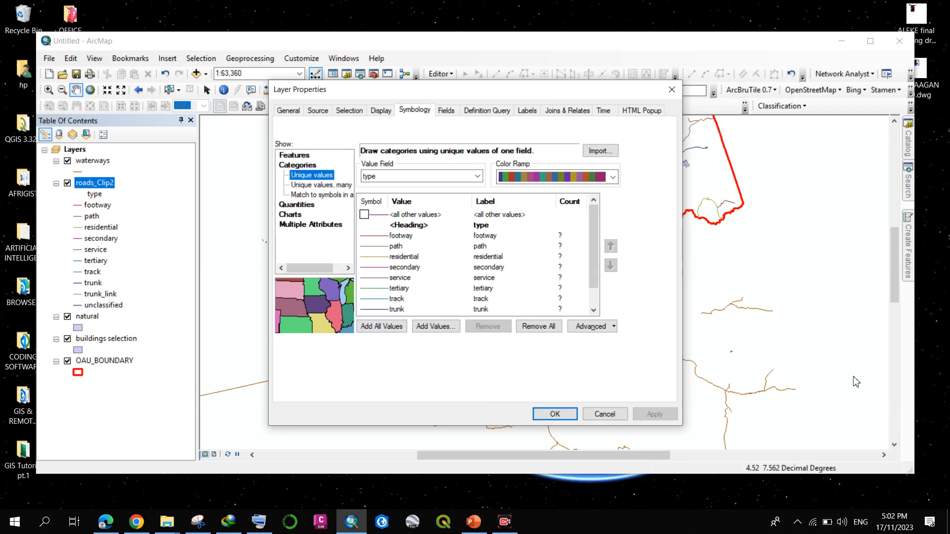
pyautogui.click(555, 415)
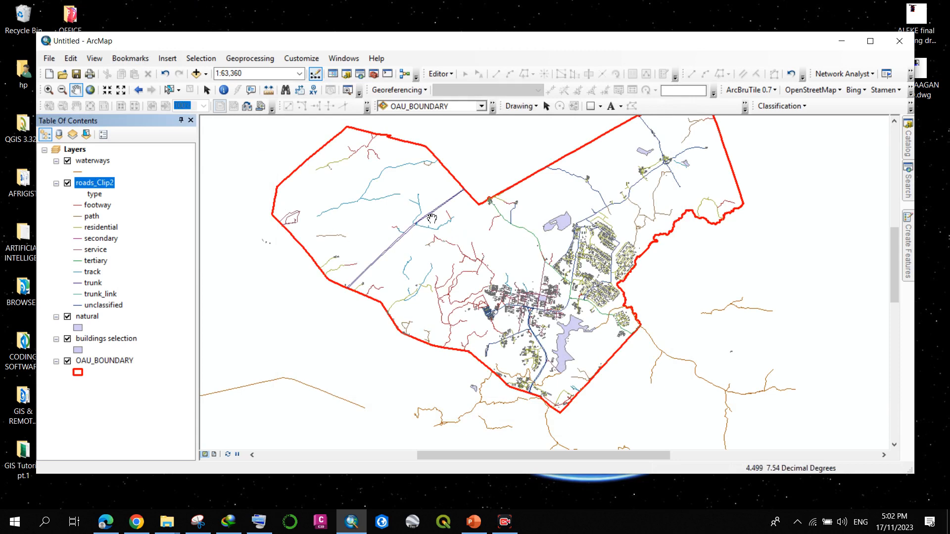
# Select the natural features that are completely within OAU_BOUNDARY using Select By Location.
pyautogui.click(201, 58)
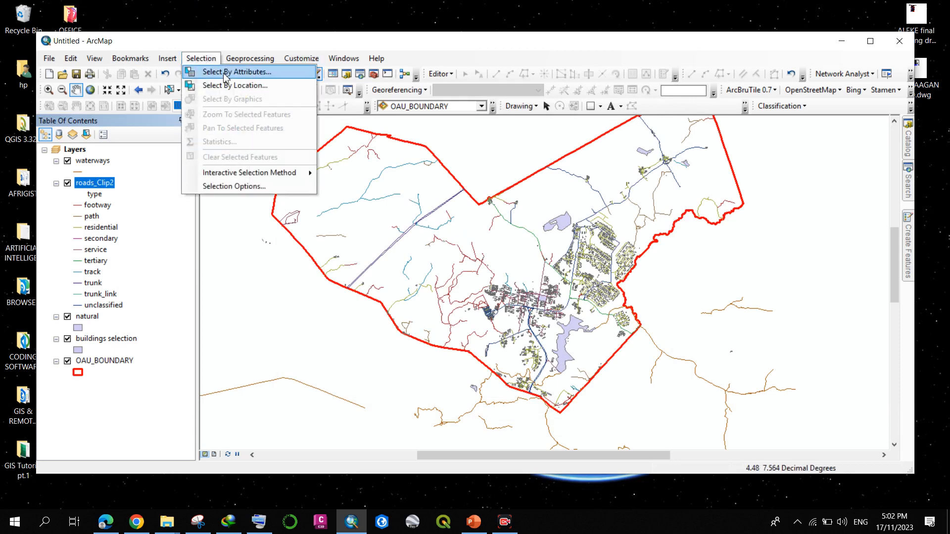
pyautogui.click(232, 85)
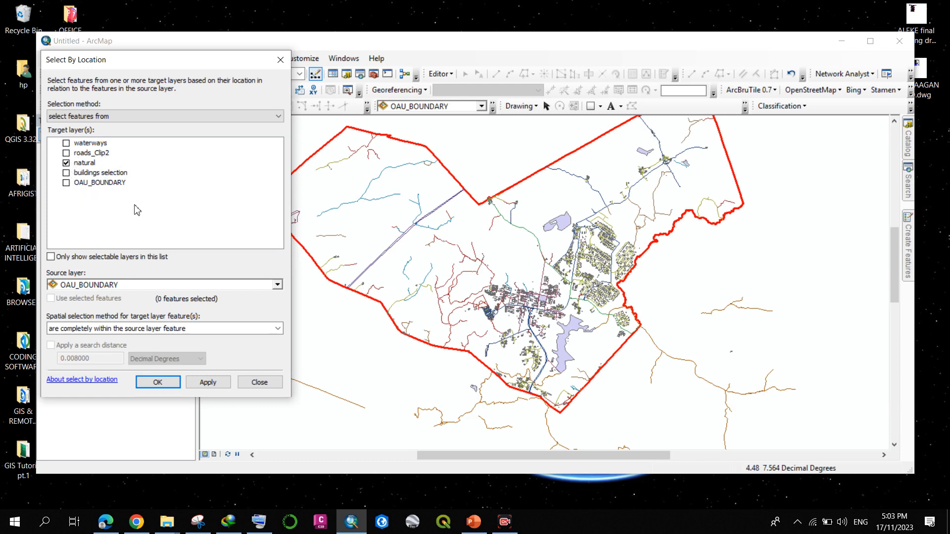
pyautogui.moveTo(201, 58); pyautogui.dragTo(552, 96)
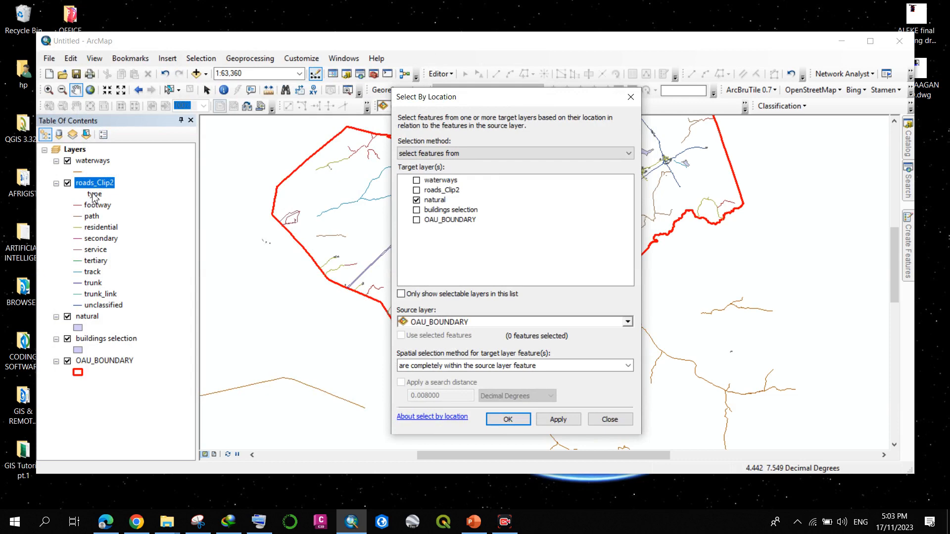
pyautogui.moveTo(405, 92); pyautogui.dragTo(221, 50)
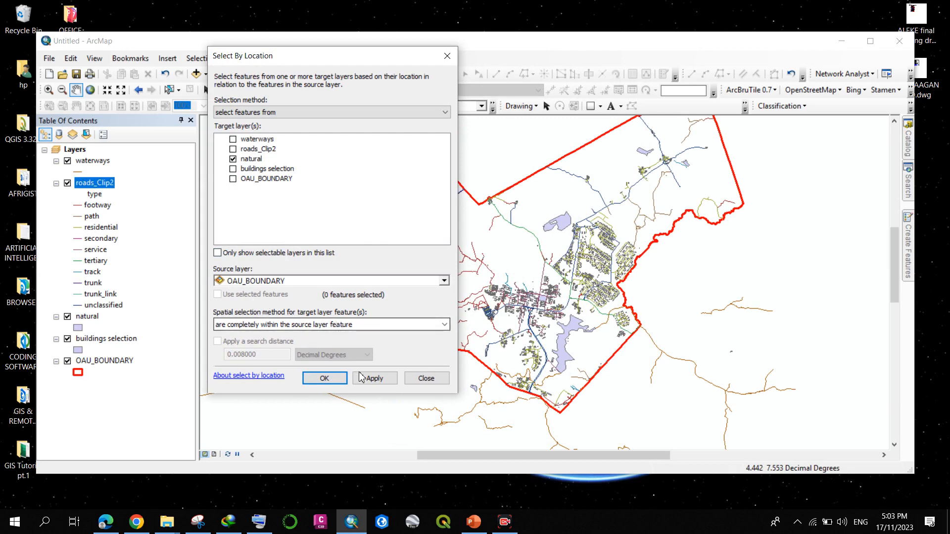
pyautogui.click(321, 379)
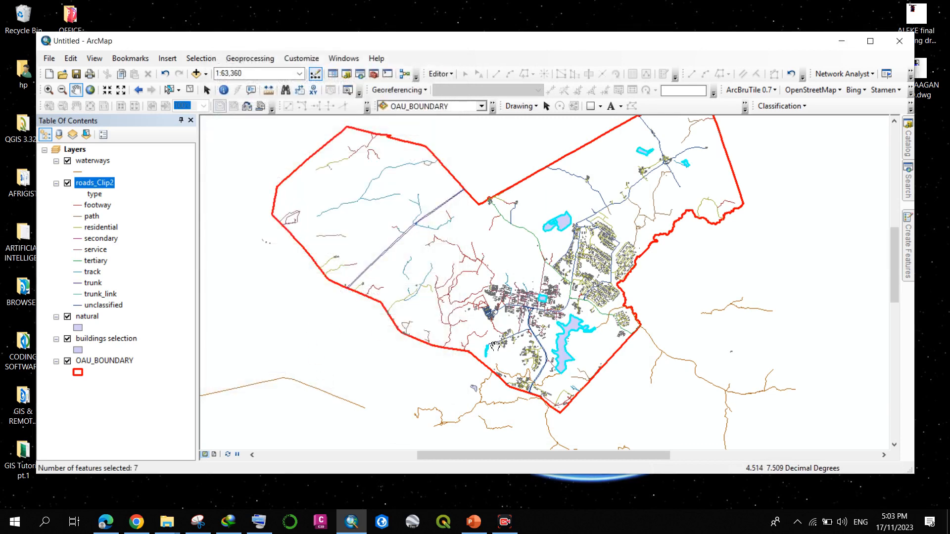
# Create a layer from the selected natural features and remove the original natural layer.
pyautogui.scroll(3, 494, 347)
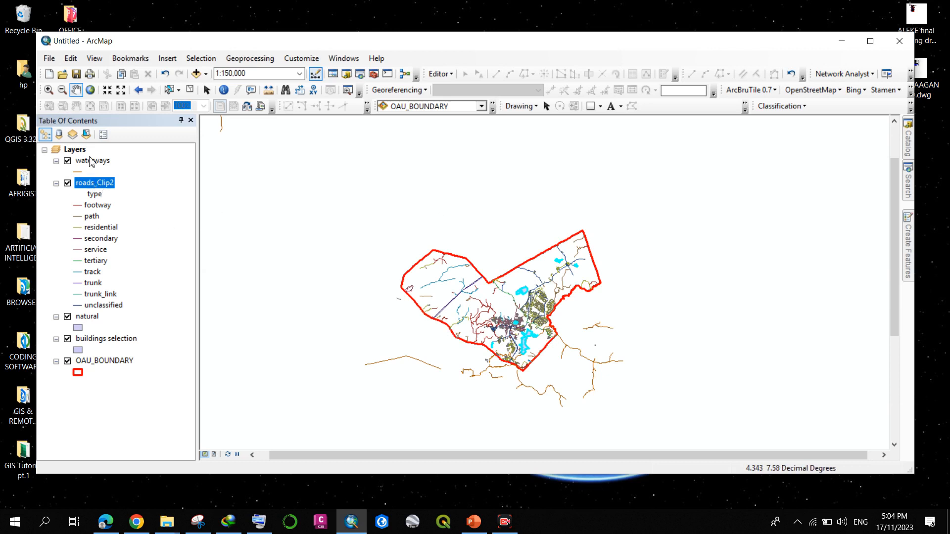
pyautogui.click(87, 318)
pyautogui.rightClick(87, 321)
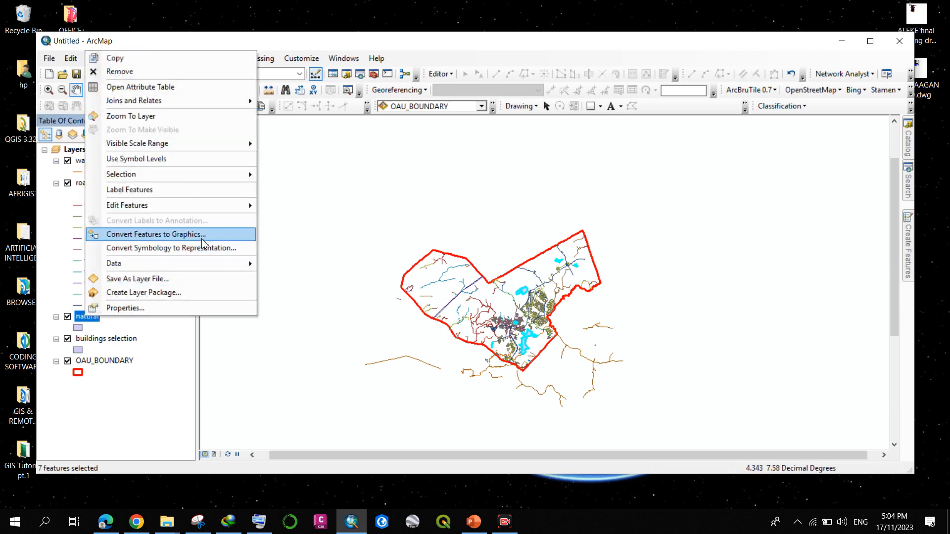
pyautogui.moveTo(208, 180)
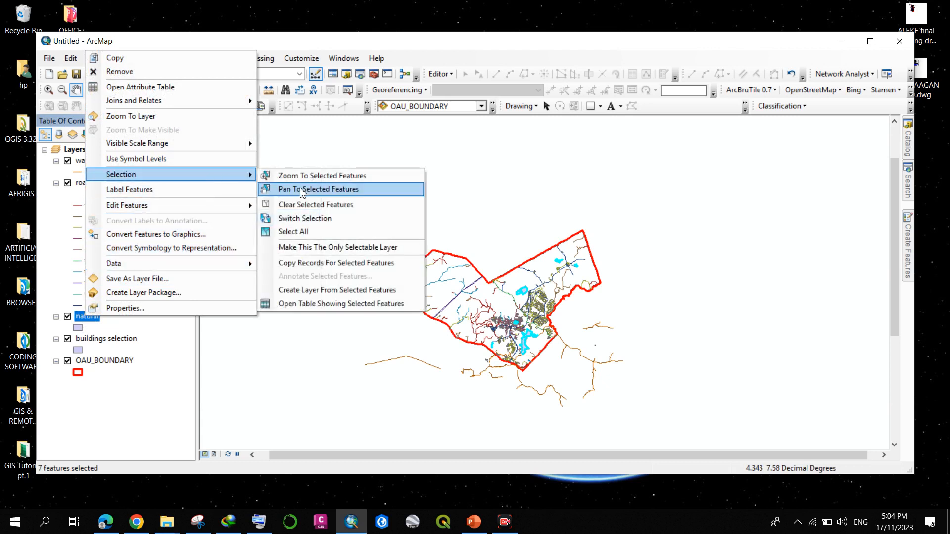
pyautogui.click(306, 289)
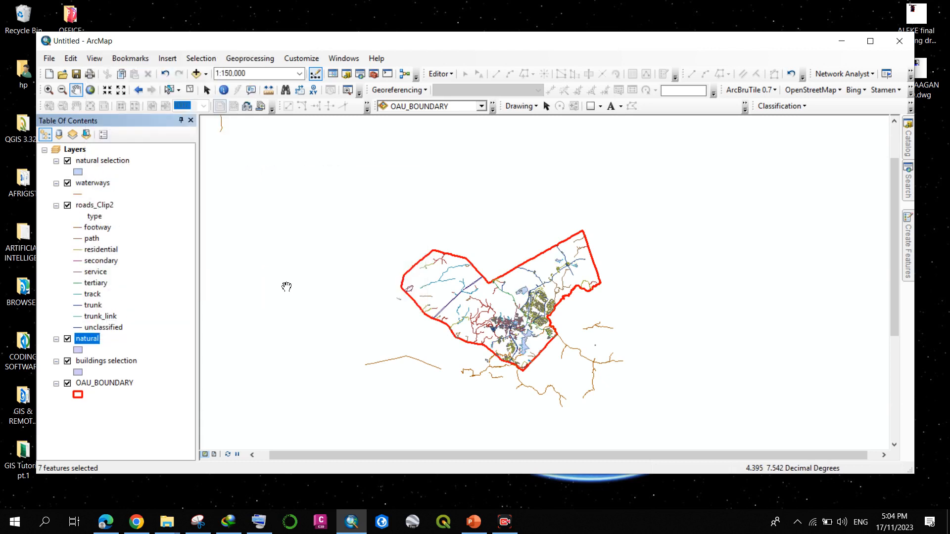
pyautogui.rightClick(92, 338)
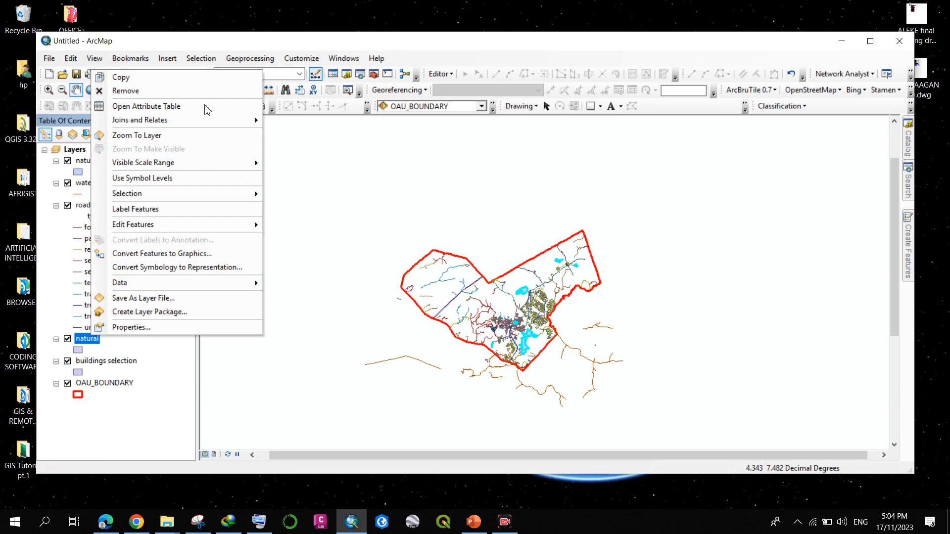
pyautogui.click(174, 91)
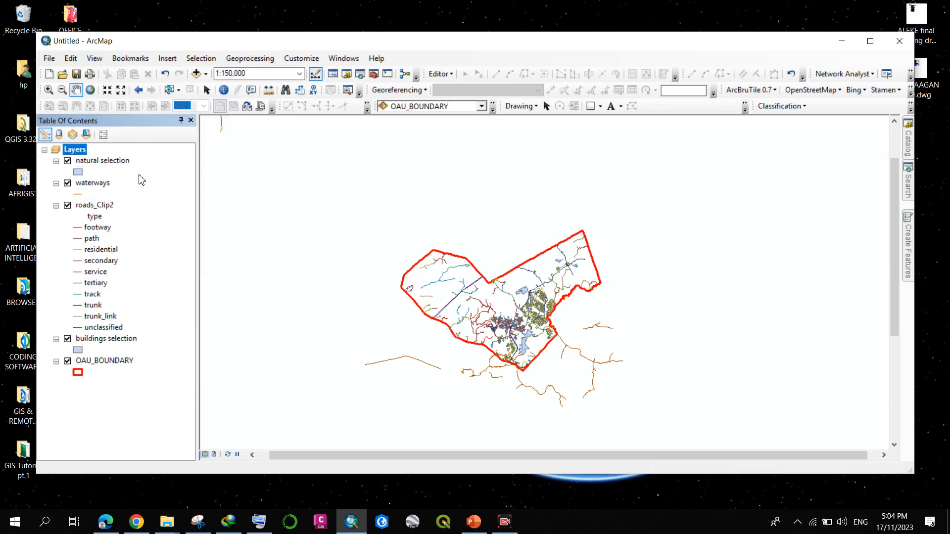
# Symbolize natural selection by unique values of type, giving the water class the Lake symbol.
pyautogui.click(108, 162)
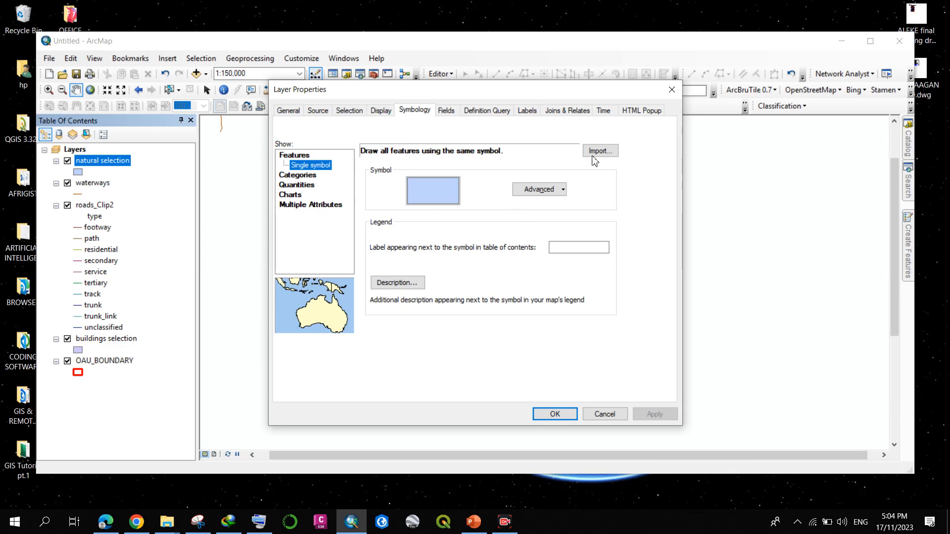
pyautogui.moveTo(469, 93); pyautogui.dragTo(410, 109)
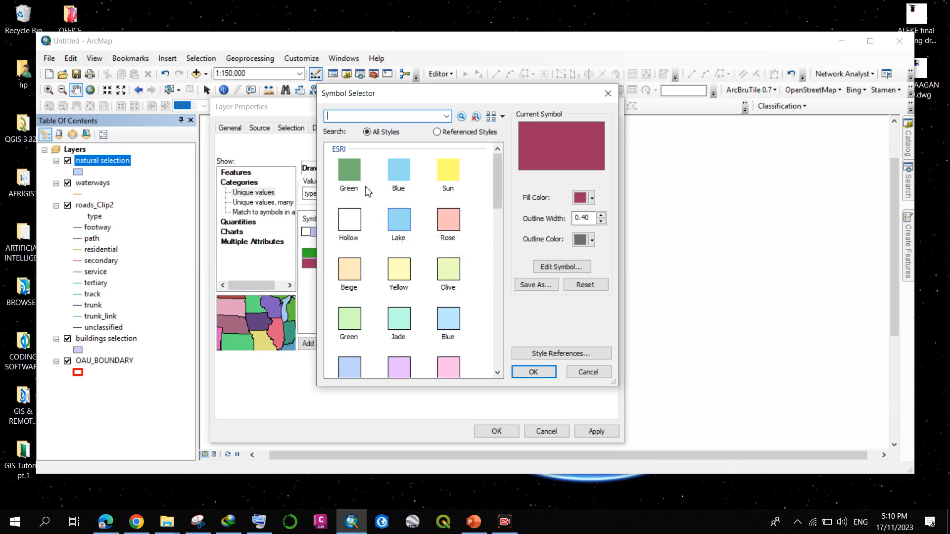
pyautogui.click(400, 222)
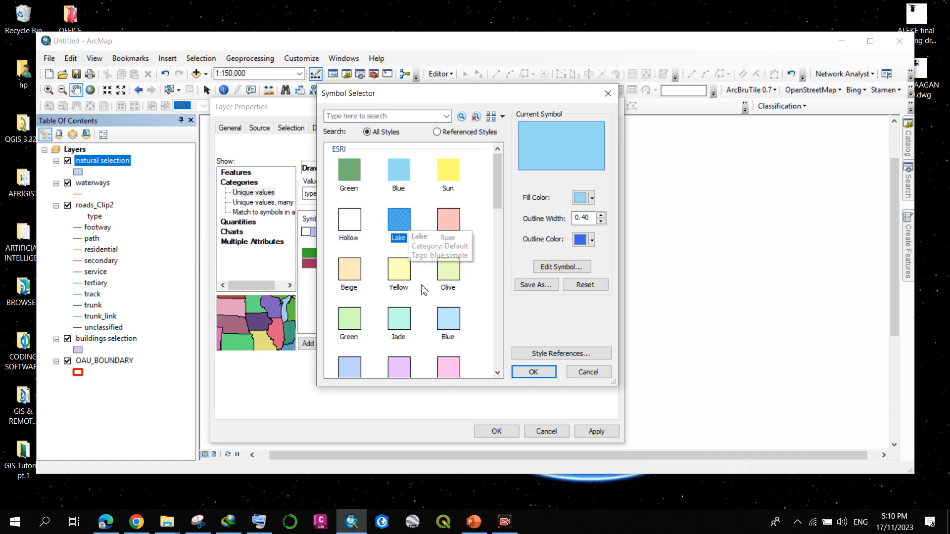
pyautogui.click(529, 374)
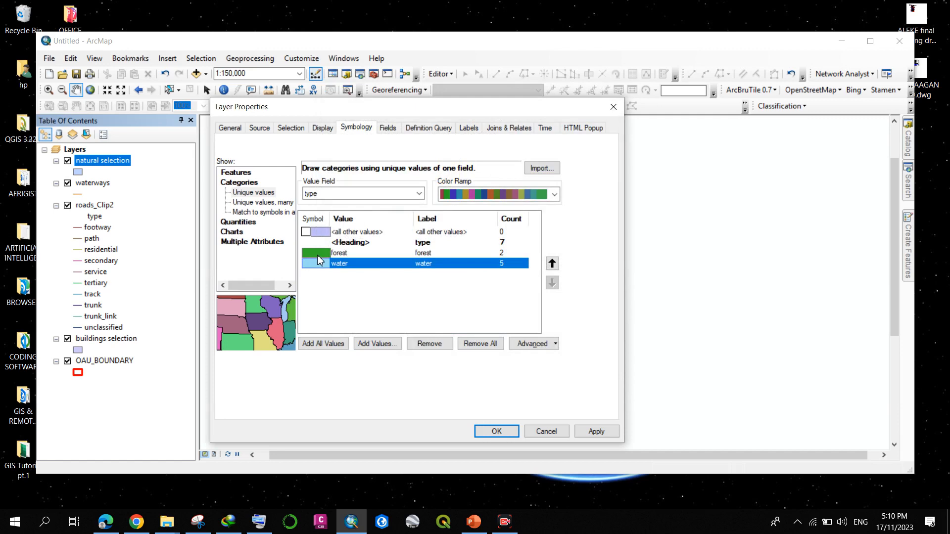
pyautogui.click(497, 432)
# Examine the forest and water areas among the roads and buildings inside the OAU boundary.
pyautogui.scroll(-3, 547, 346)
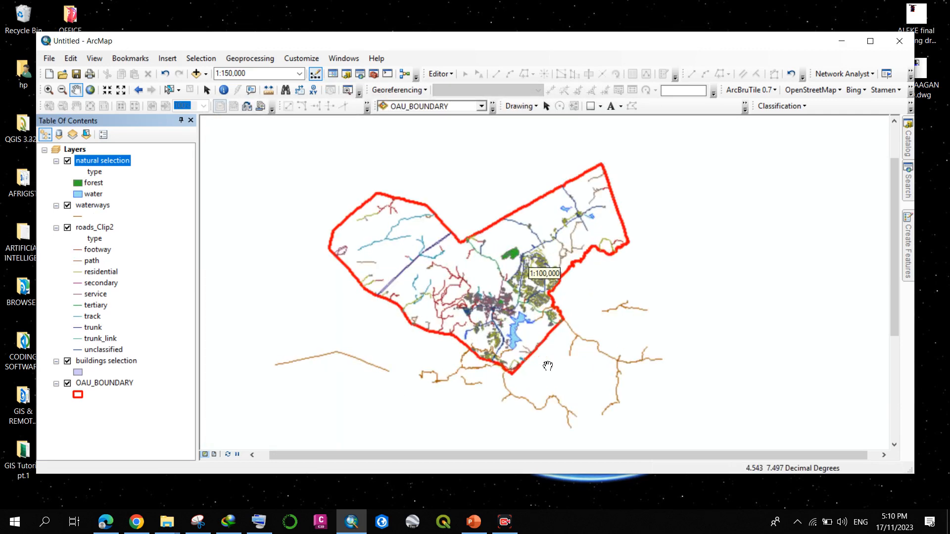
pyautogui.scroll(-3, 508, 342)
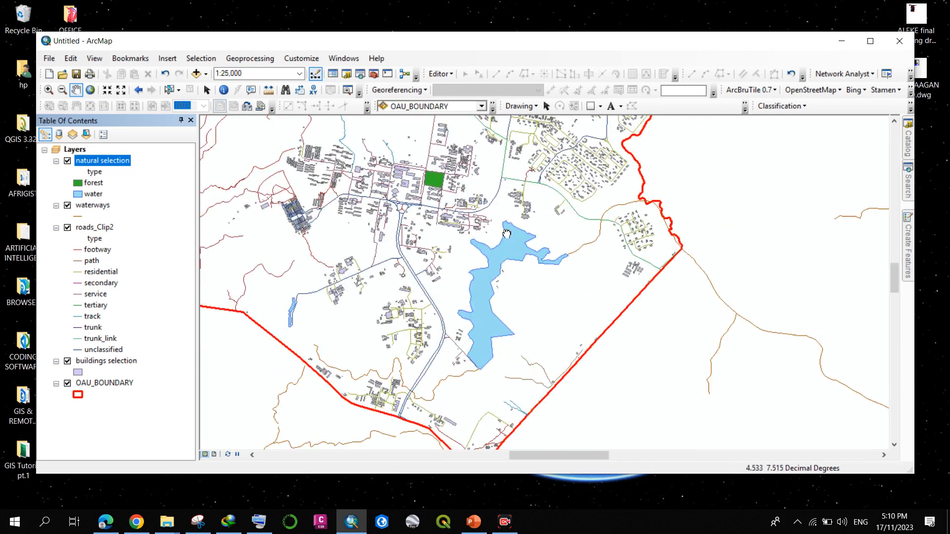
pyautogui.moveTo(507, 230); pyautogui.dragTo(504, 336)
pyautogui.scroll(3, 527, 246)
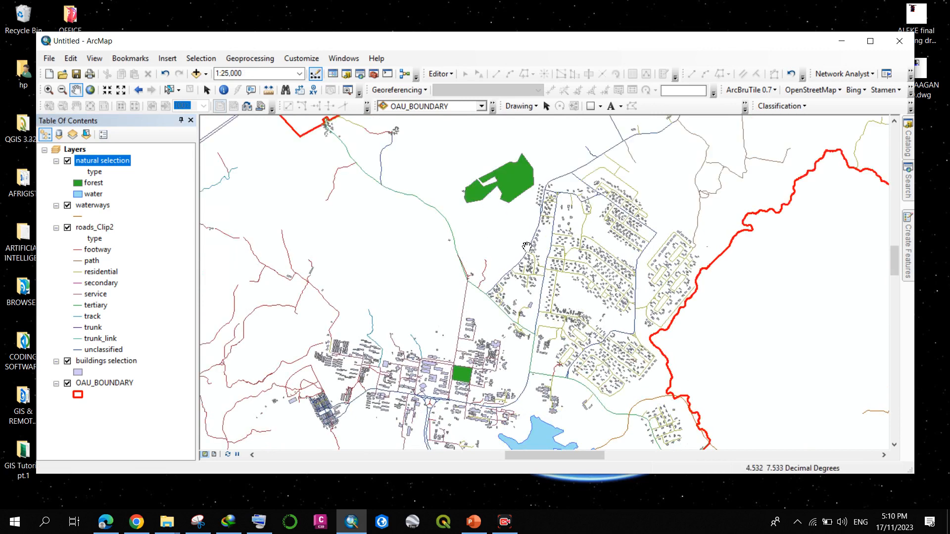
# Hide the waterways layer and centre the map on the whole OAU boundary at 1:80,000.
pyautogui.scroll(1, 527, 247)
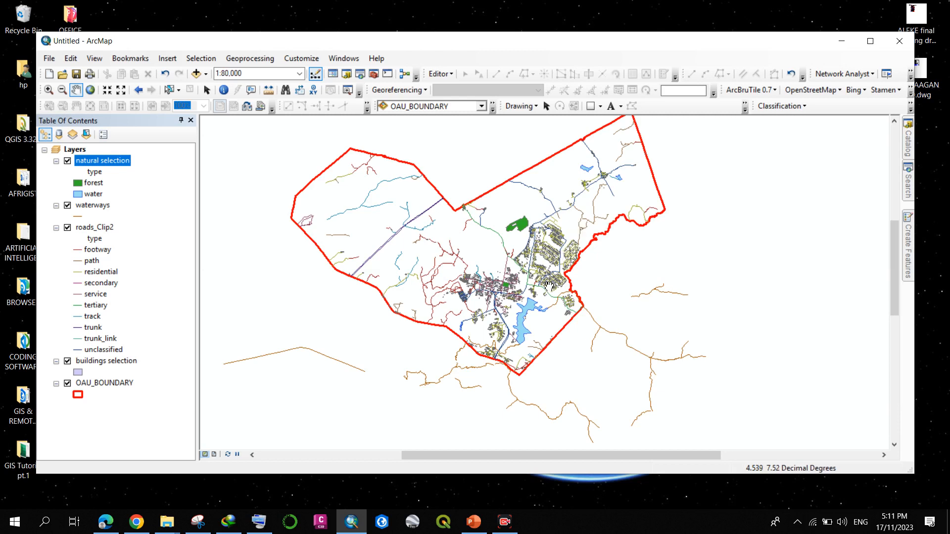
pyautogui.moveTo(419, 257); pyautogui.dragTo(424, 270)
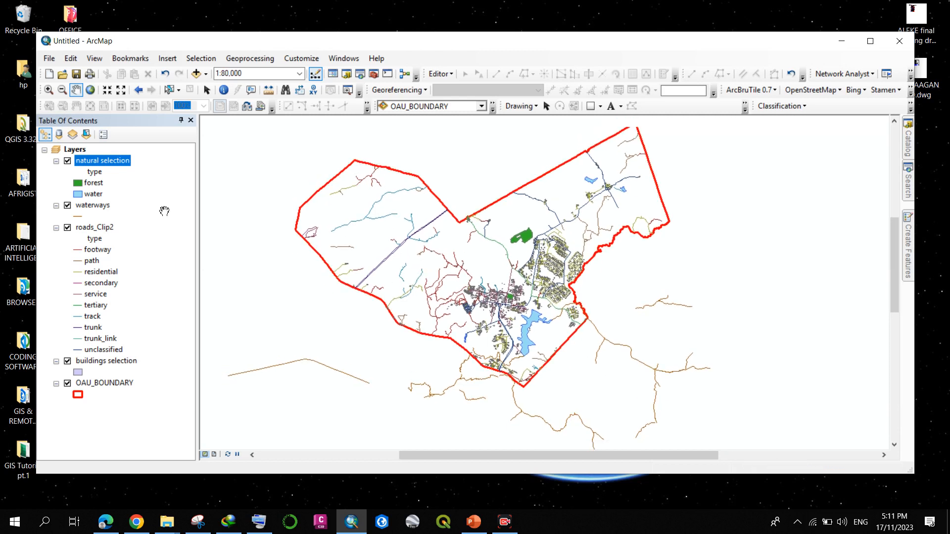
pyautogui.click(68, 206)
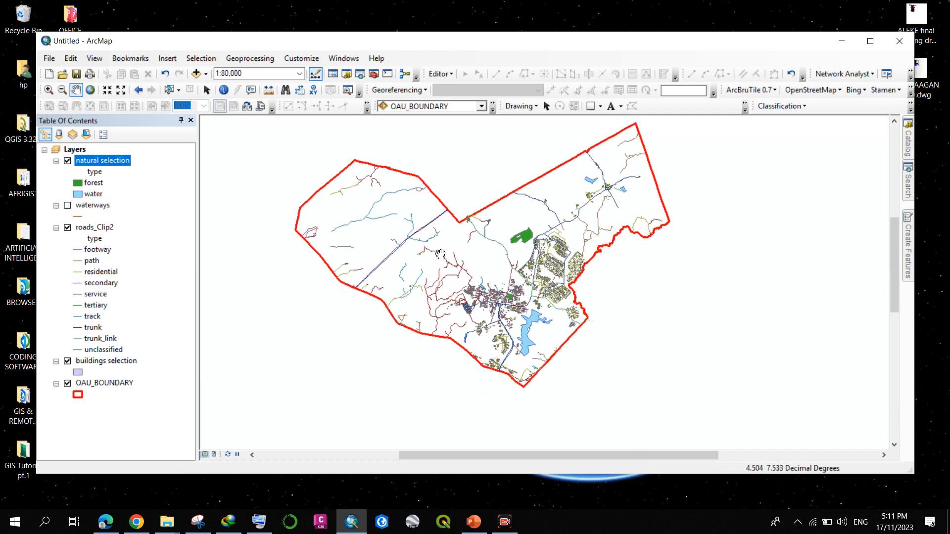
pyautogui.moveTo(448, 271); pyautogui.dragTo(470, 279)
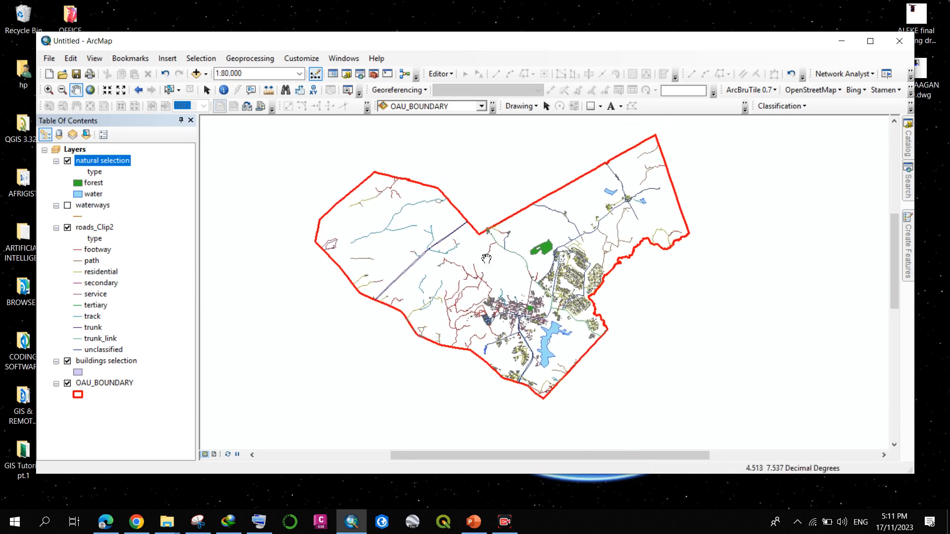
pyautogui.moveTo(480, 243)
pyautogui.mouseDown()
pyautogui.moveTo(469, 265)
pyautogui.moveTo(476, 248)
pyautogui.mouseUp()
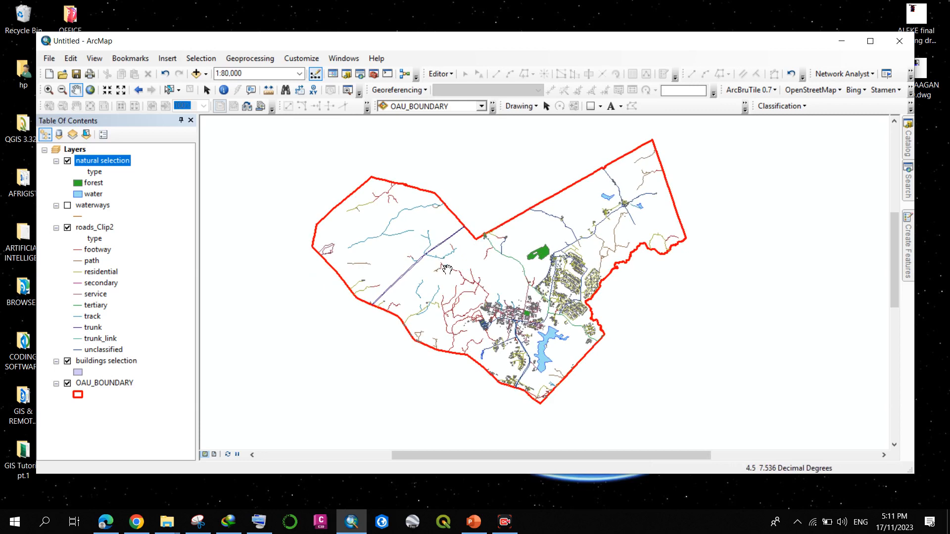
# Save the map document as OAU WORK in the desktop folder that contains OAU DATA, and close the program.
pyautogui.hotkey('ctrl', 's')
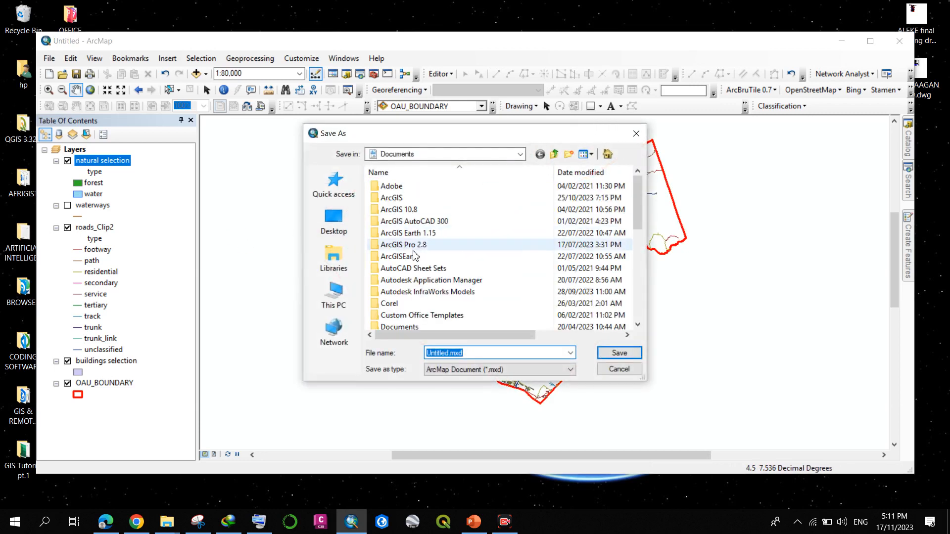
pyautogui.click(330, 217)
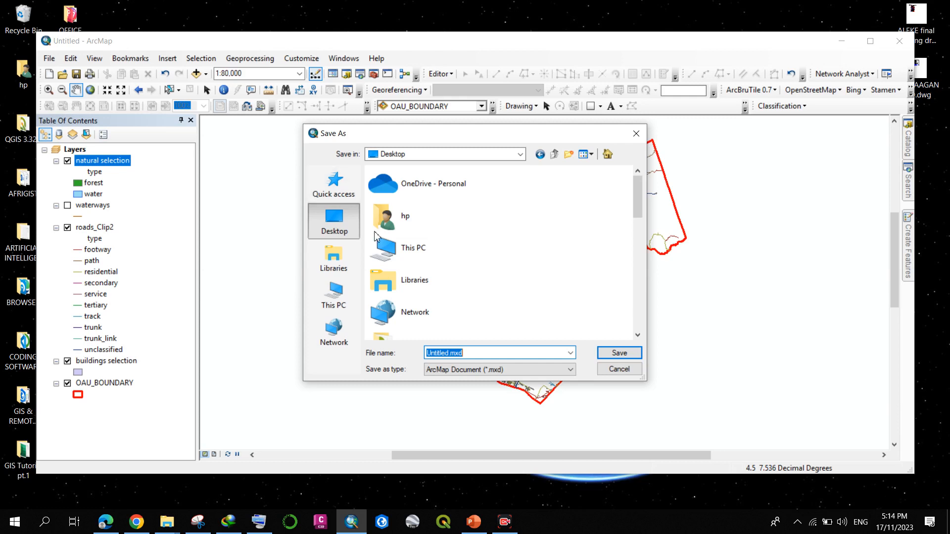
pyautogui.scroll(-3, 460, 257)
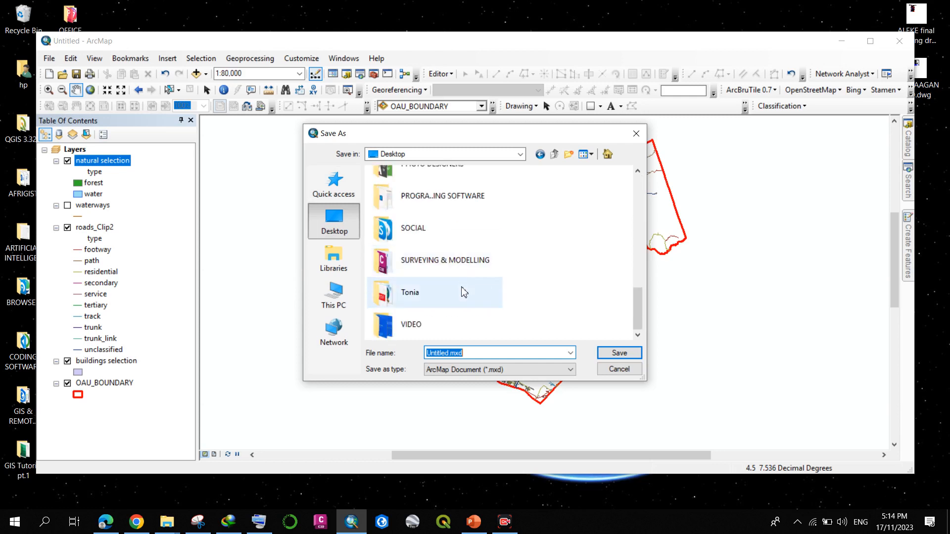
pyautogui.doubleClick(463, 291)
pyautogui.doubleClick(462, 356)
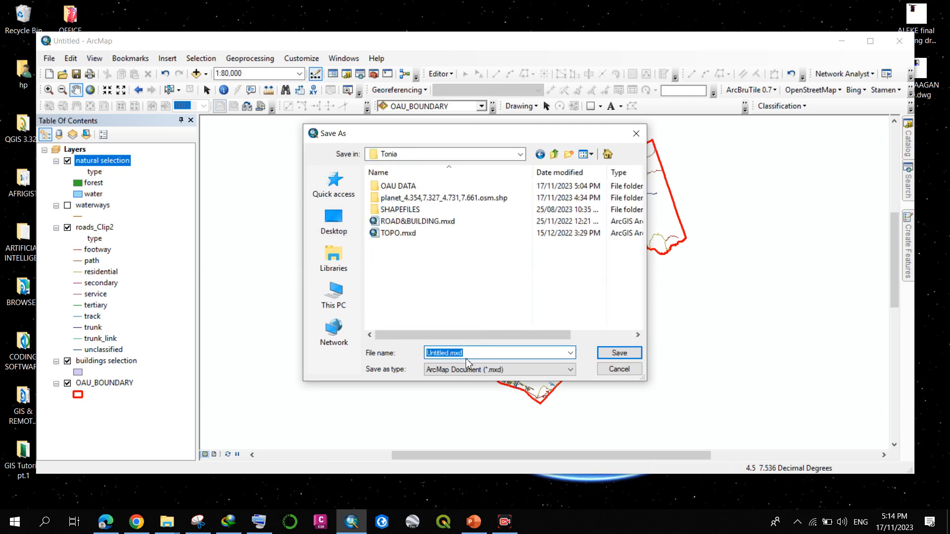
pyautogui.write('OAU ')
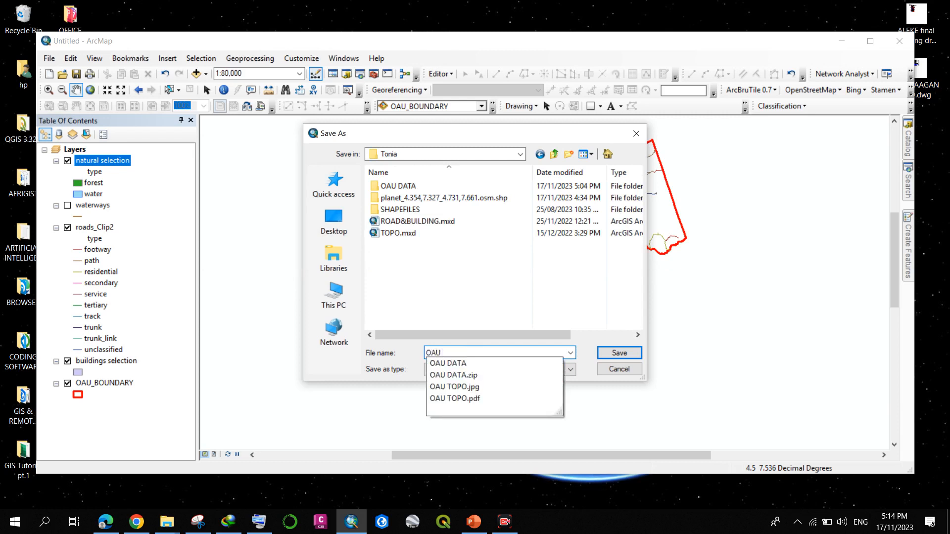
pyautogui.write('WORJ')
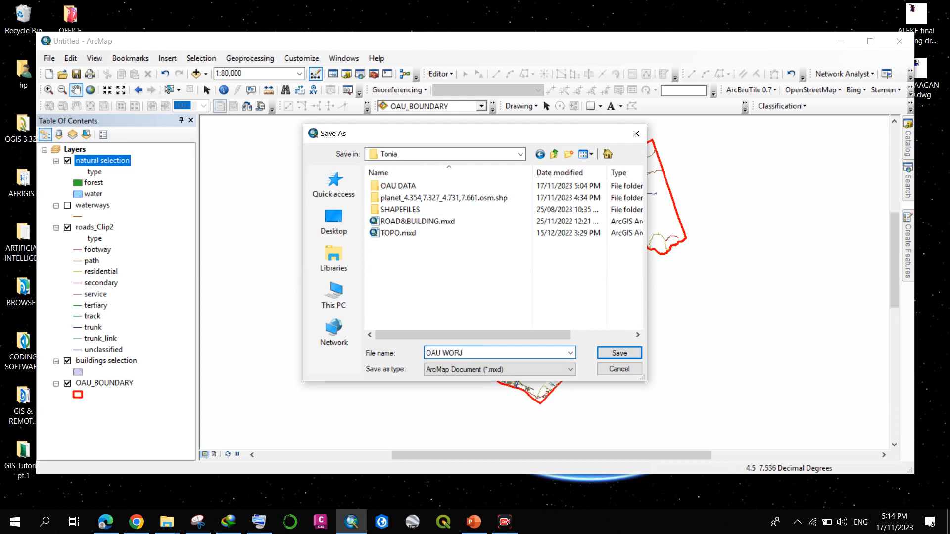
pyautogui.press('BackSpace')
pyautogui.write('K')
pyautogui.click(619, 353)
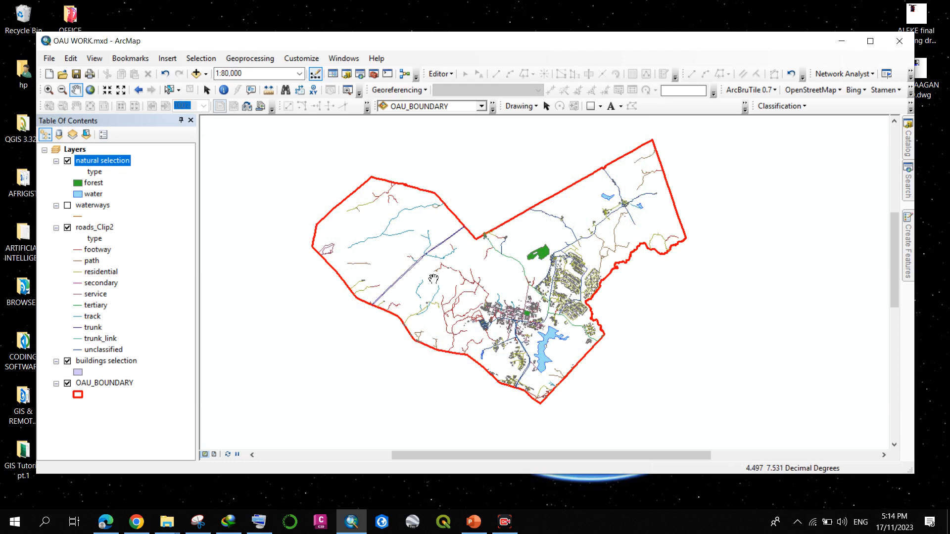
pyautogui.click(900, 47)
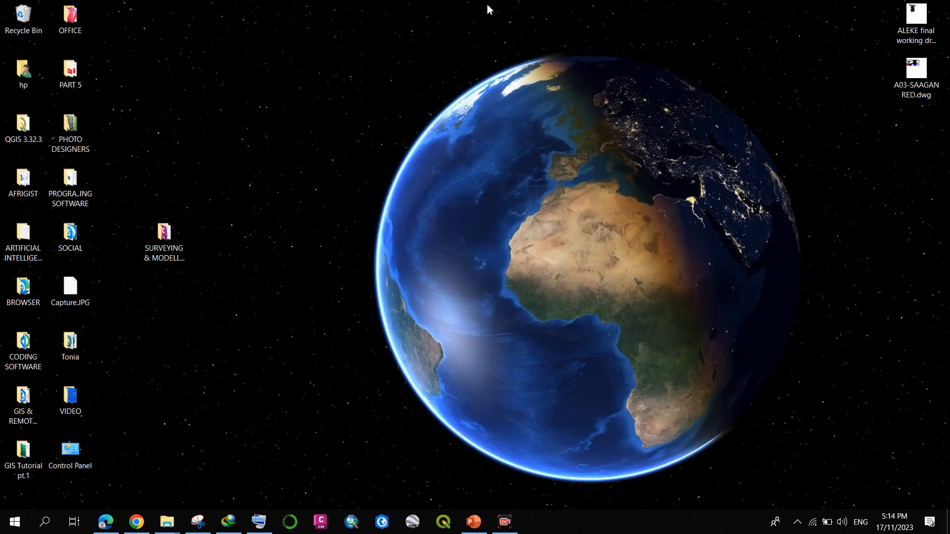
pyautogui.rightClick(469, 16)
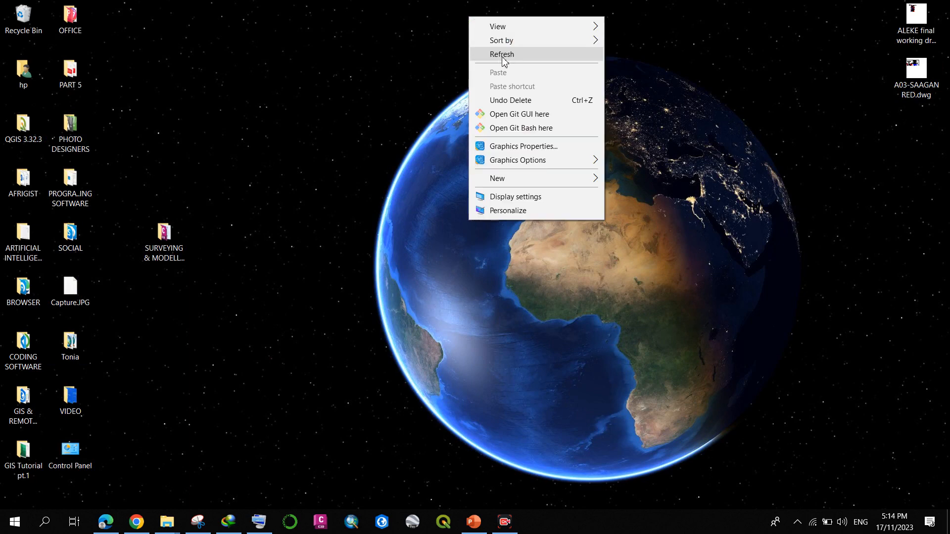
pyautogui.click(502, 58)
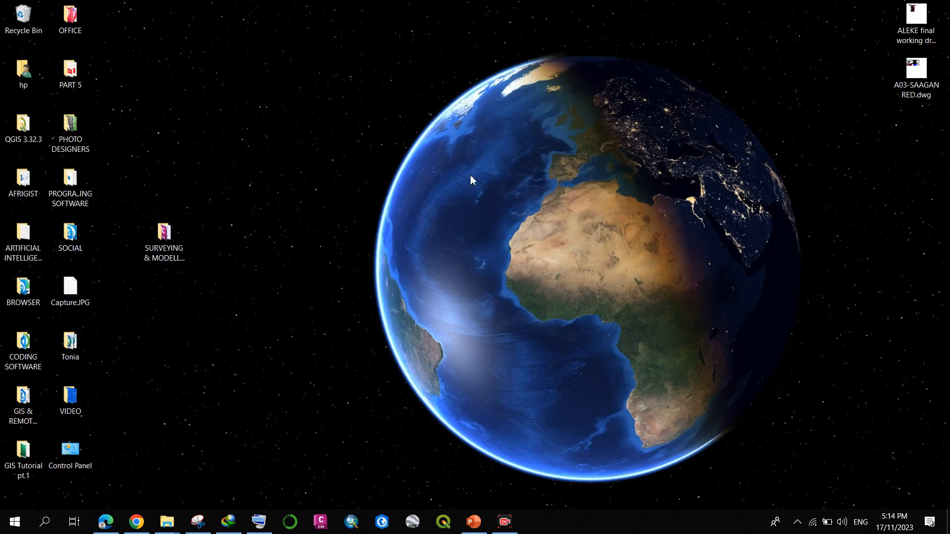
pyautogui.hotkey('alt', 'F4')
pyautogui.press('Escape')
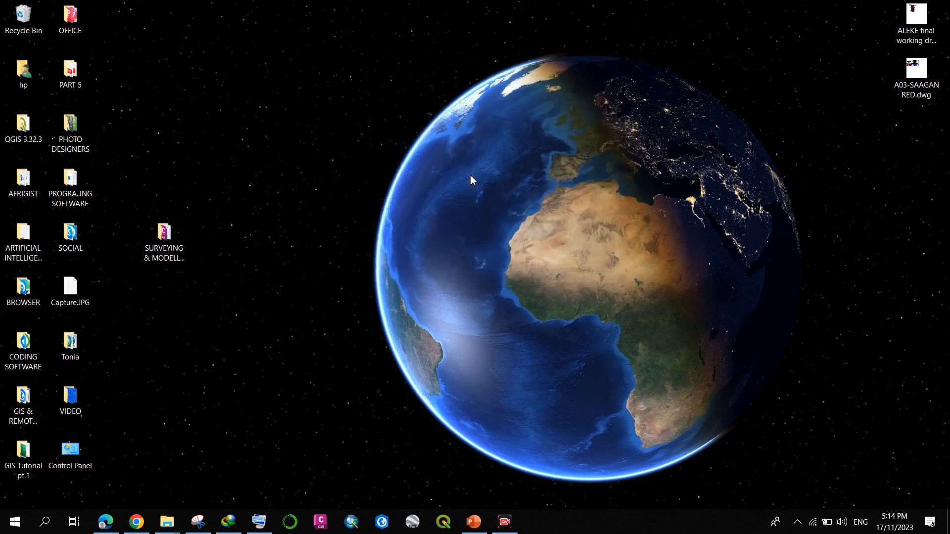